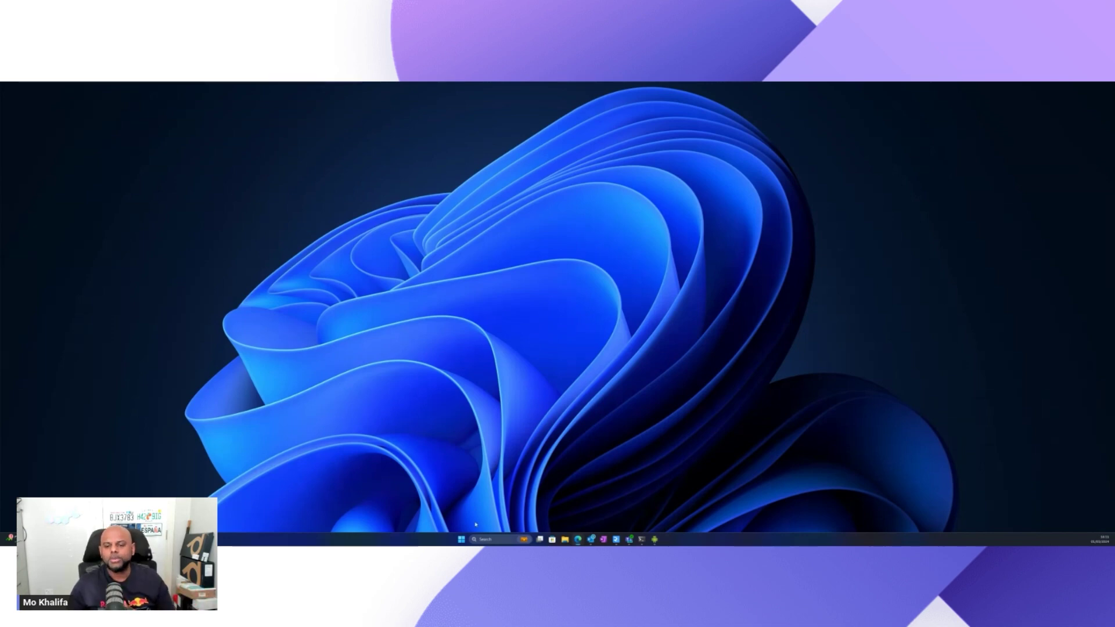
# In the Android room window, go to More > Settings > Device settings > Admin Settings.
pyautogui.click(653, 540)
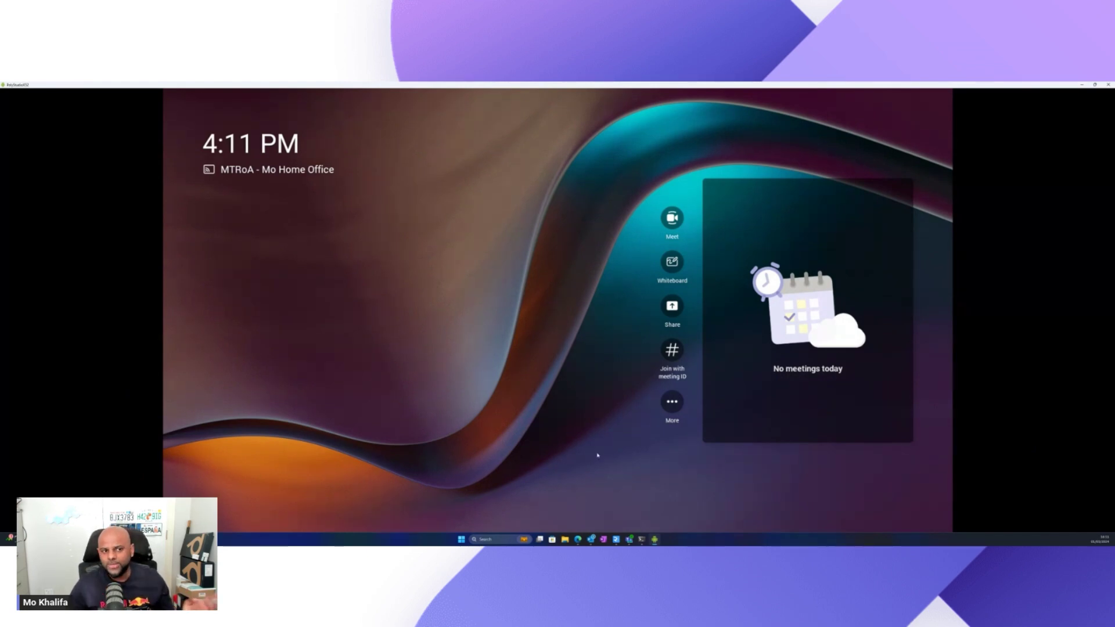
pyautogui.click(673, 410)
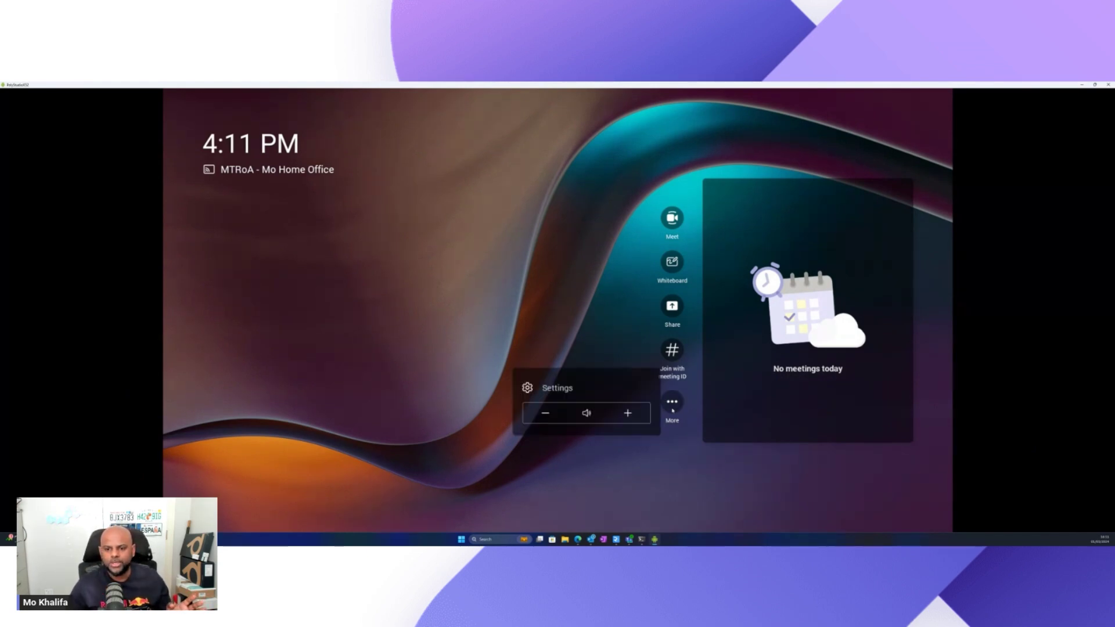
pyautogui.click(554, 395)
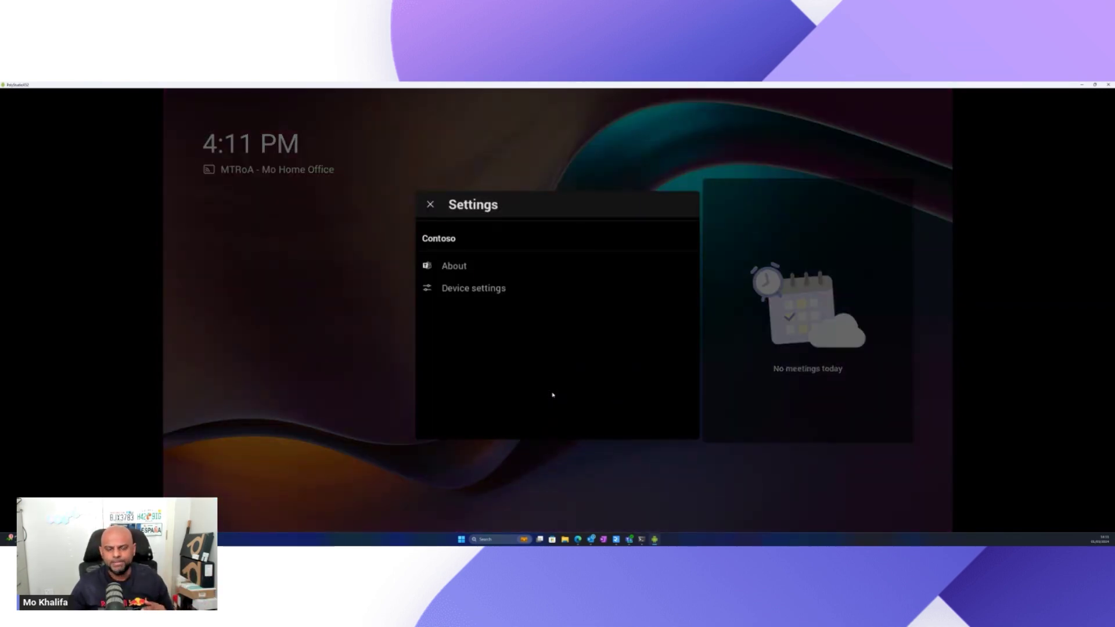
pyautogui.click(462, 294)
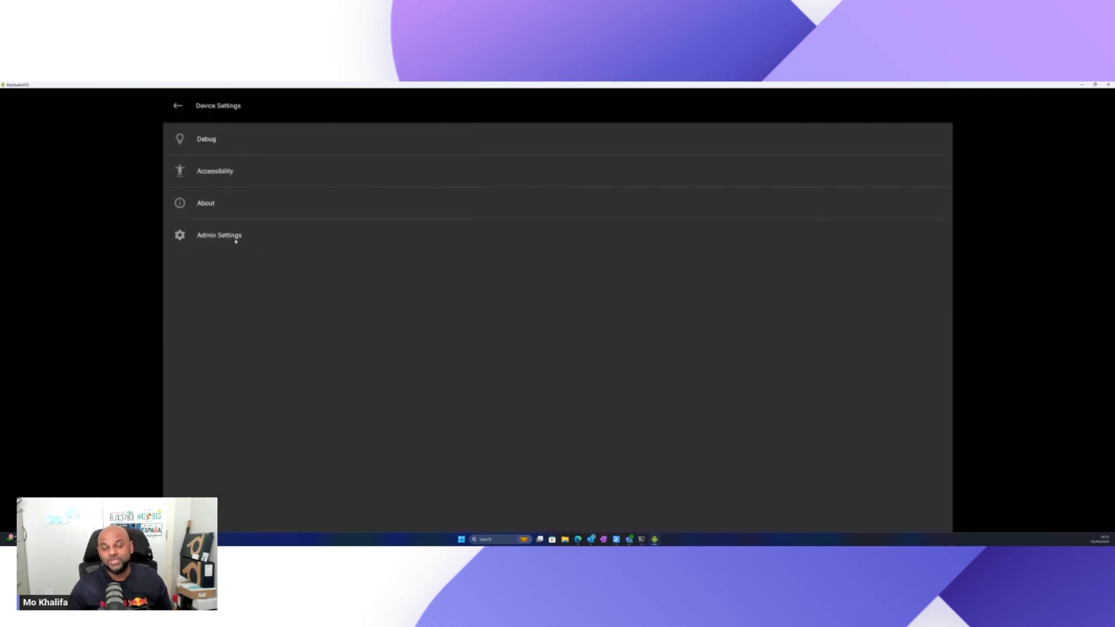
pyautogui.click(235, 240)
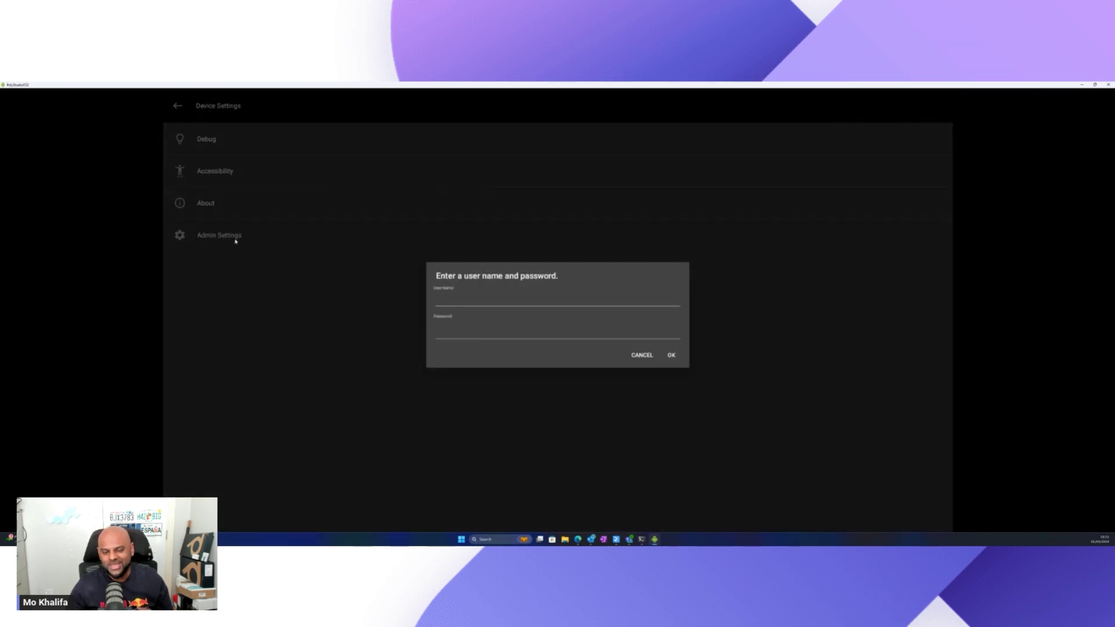
# Sign in with the administrator username and password.
pyautogui.write('admin')
pyautogui.press('Tab')
pyautogui.write('m******1')
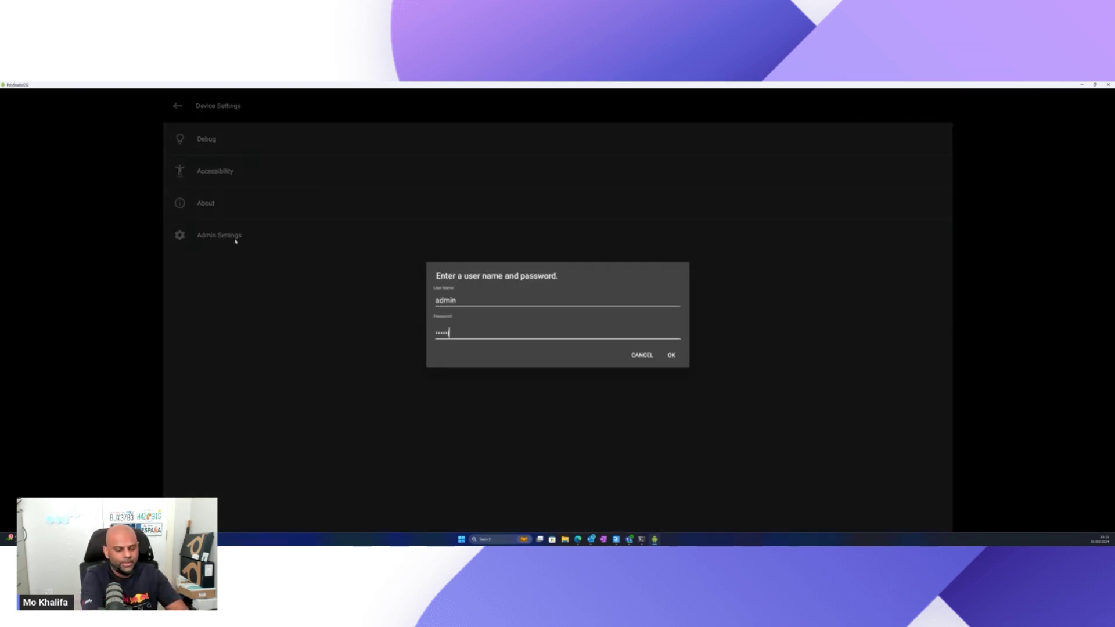
pyautogui.click(676, 357)
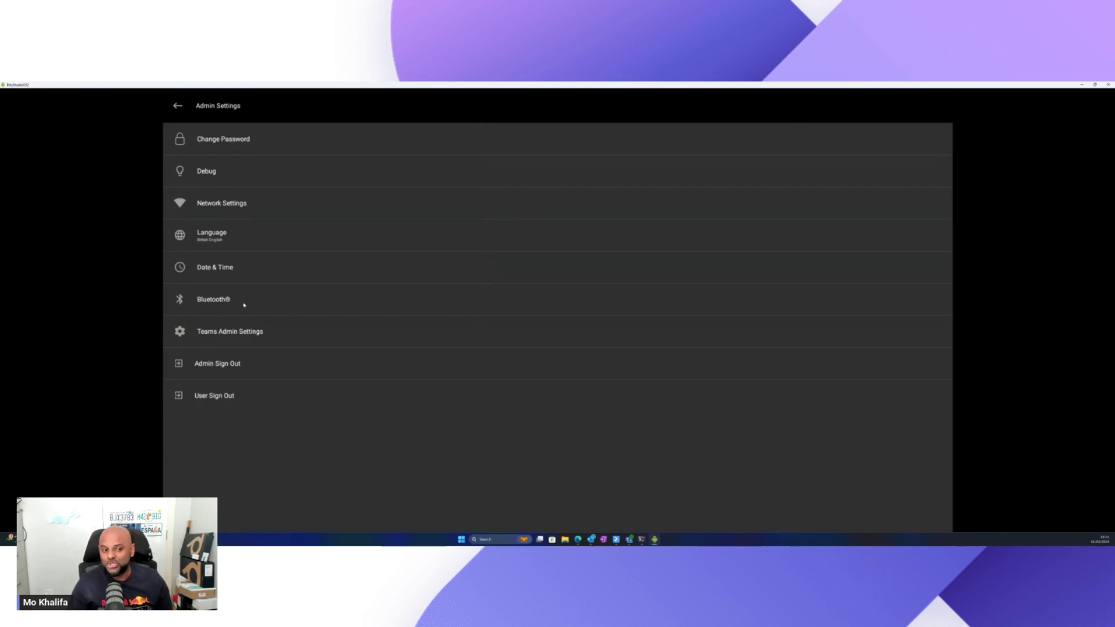
# In Teams admin Meetings settings, confirm 'Allow remote control from personal devices' is on.
pyautogui.click(234, 338)
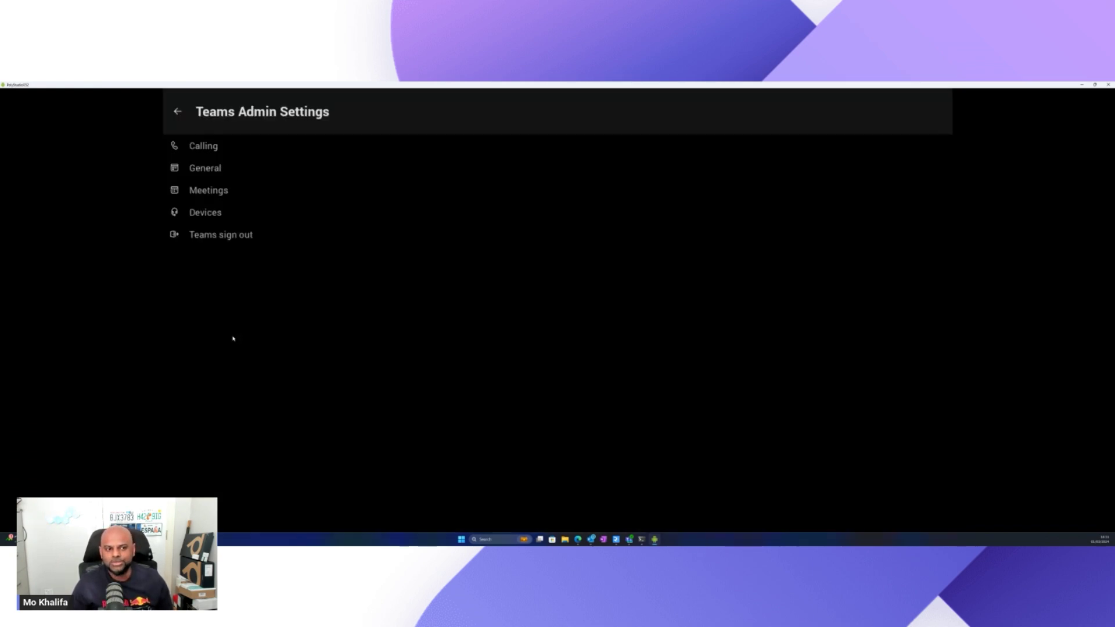
pyautogui.click(199, 193)
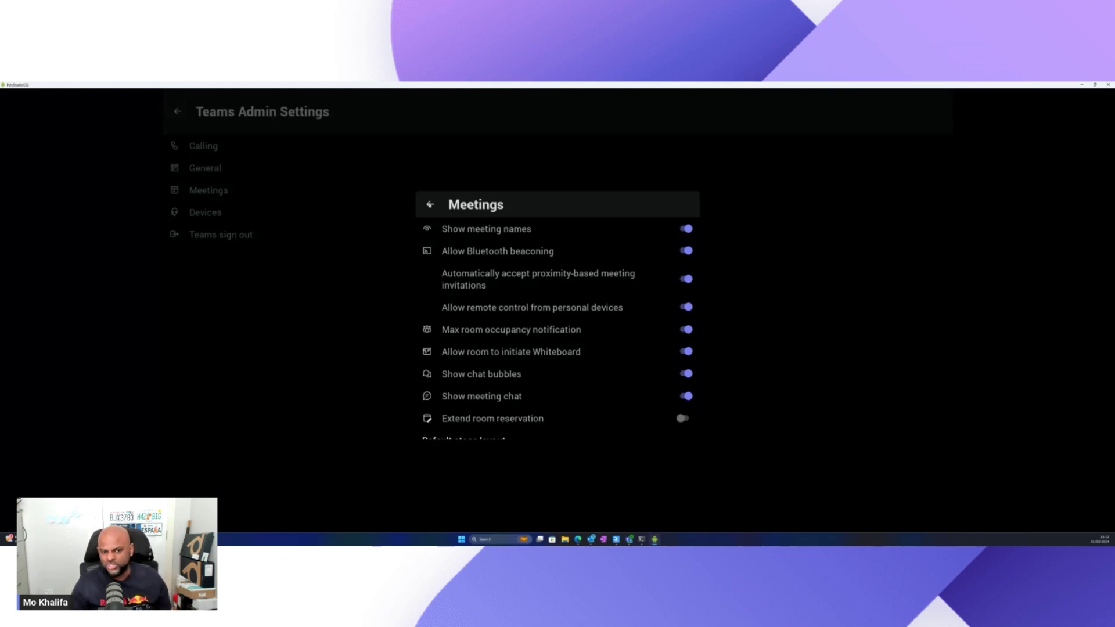
pyautogui.click(430, 204)
# Back out of the settings pages and close Settings, returning to the home screen.
pyautogui.click(176, 112)
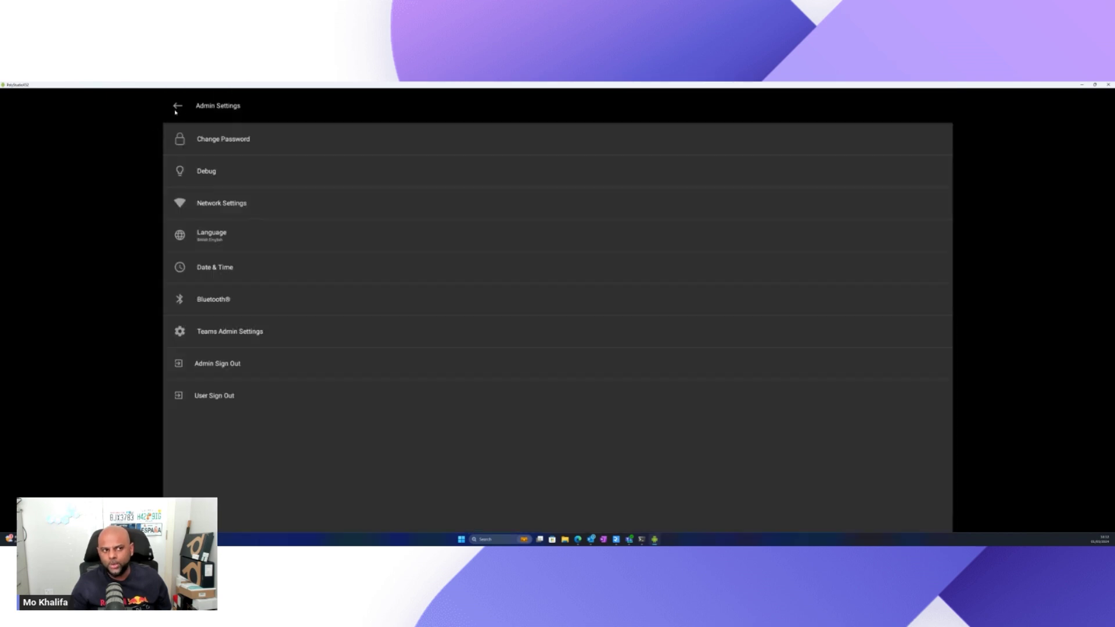
pyautogui.click(176, 112)
pyautogui.click(175, 112)
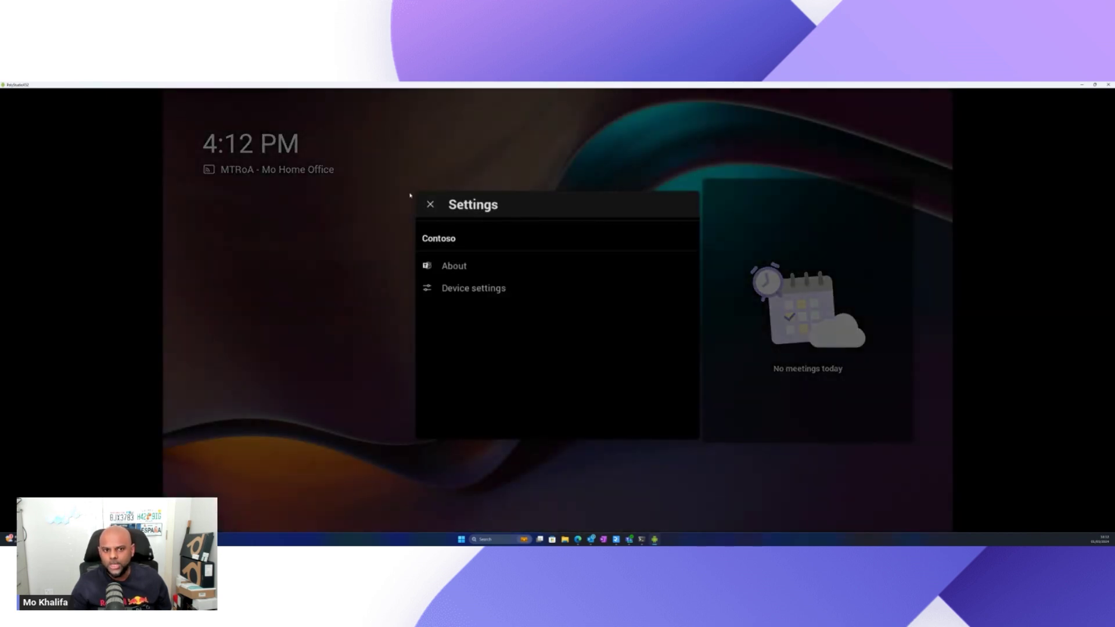
pyautogui.click(433, 204)
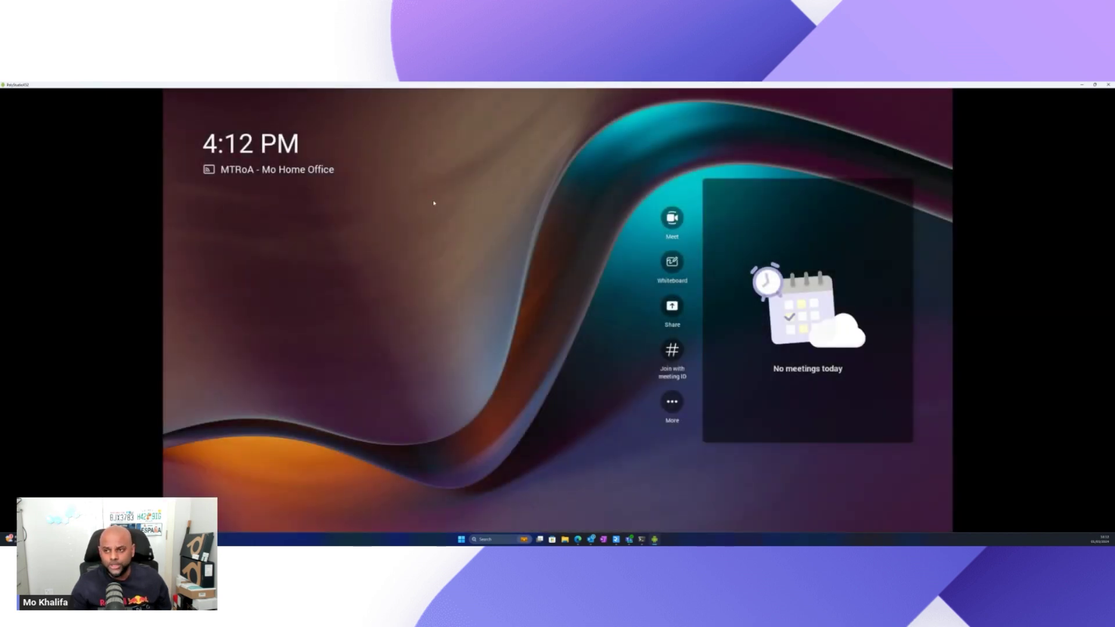
# Minimize the Poly Studio window and restore the RealVNC view of the Windows room.
pyautogui.click(1081, 85)
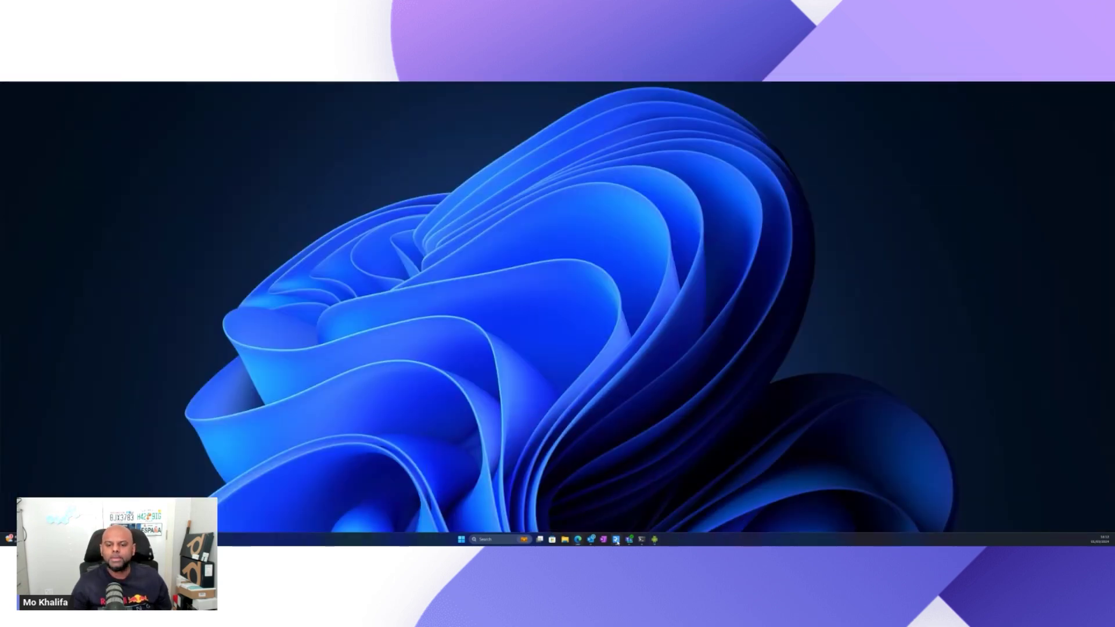
pyautogui.moveTo(616, 539)
pyautogui.click(636, 510)
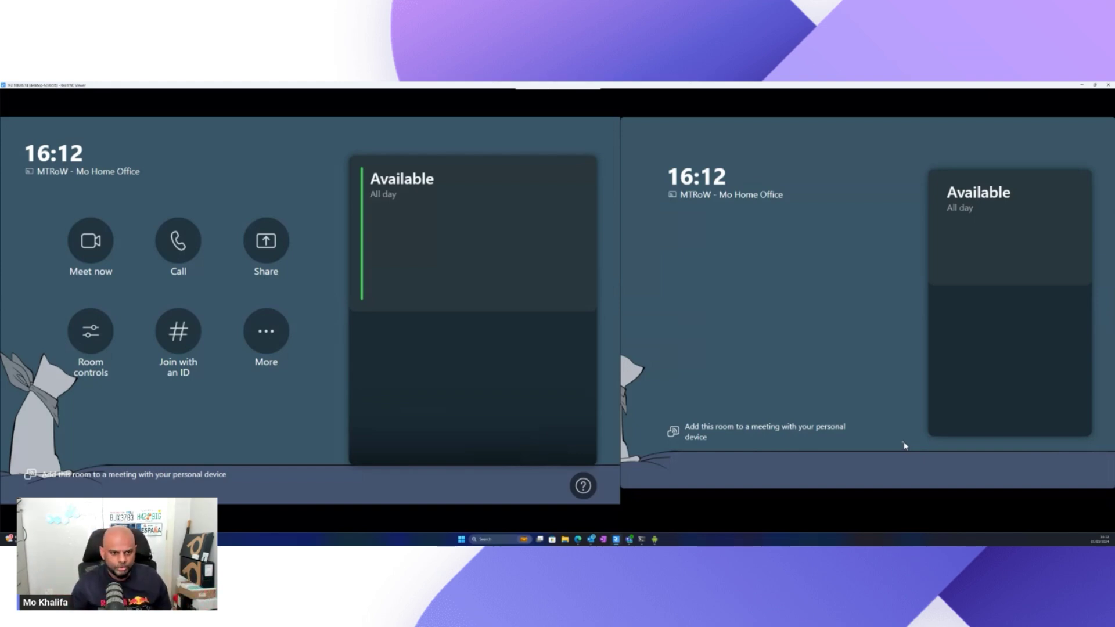
# Open More > Settings and enter the administrator password at the prompt.
pyautogui.click(267, 332)
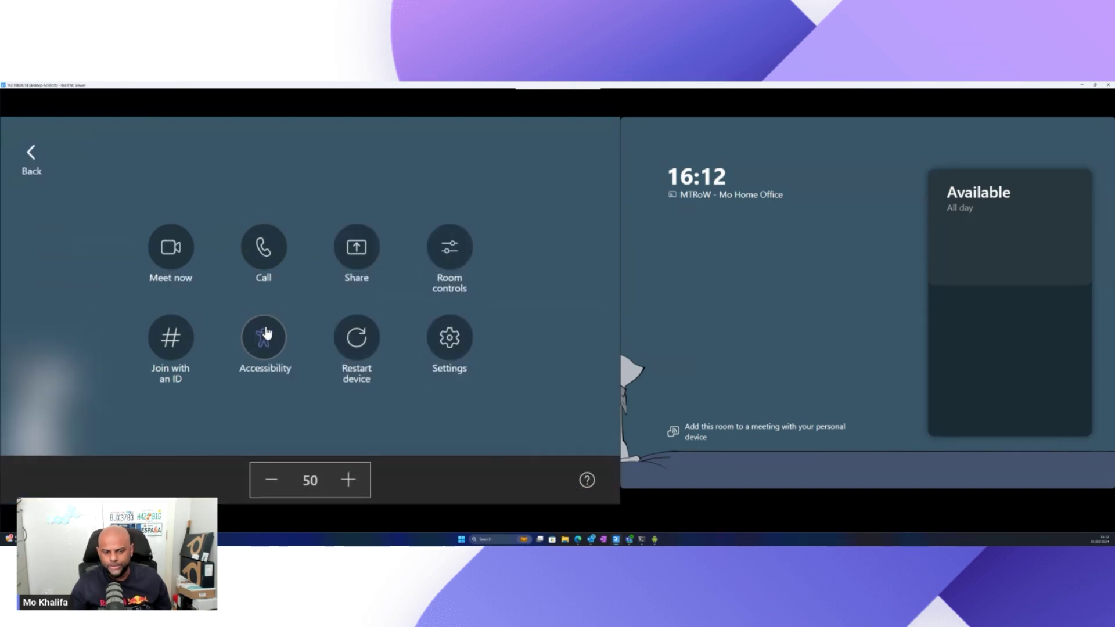
pyautogui.click(448, 340)
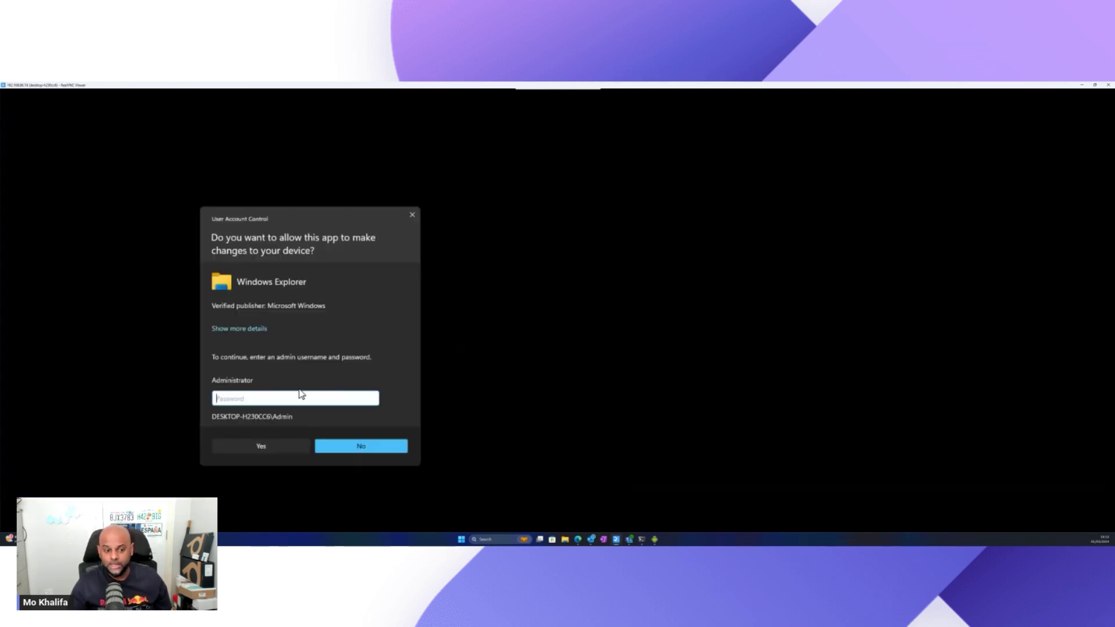
pyautogui.write('•••')
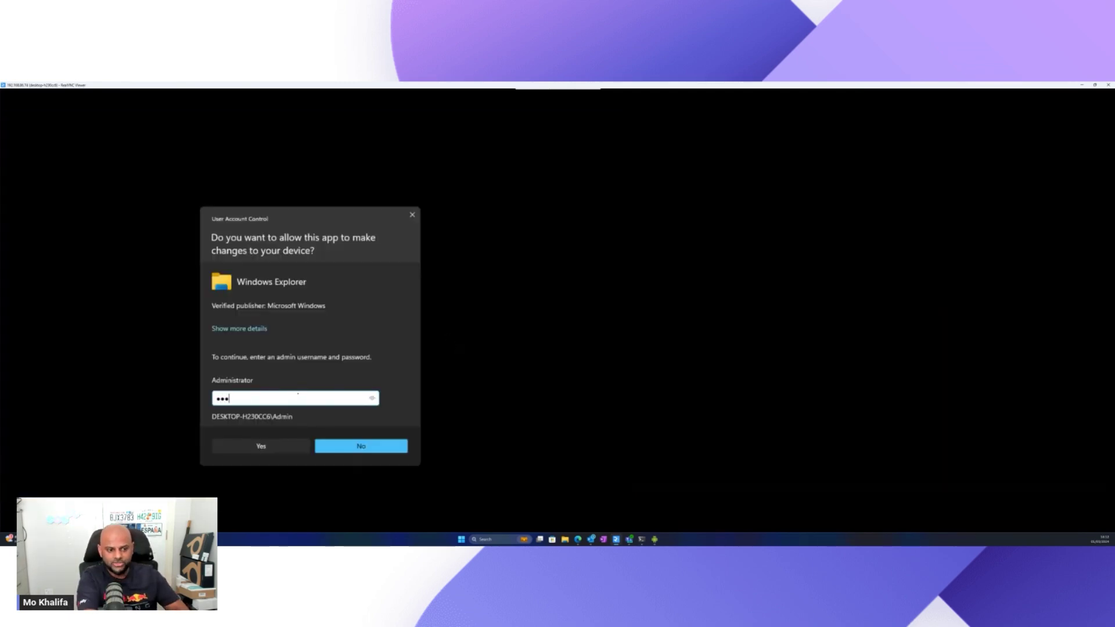
pyautogui.press('Return')
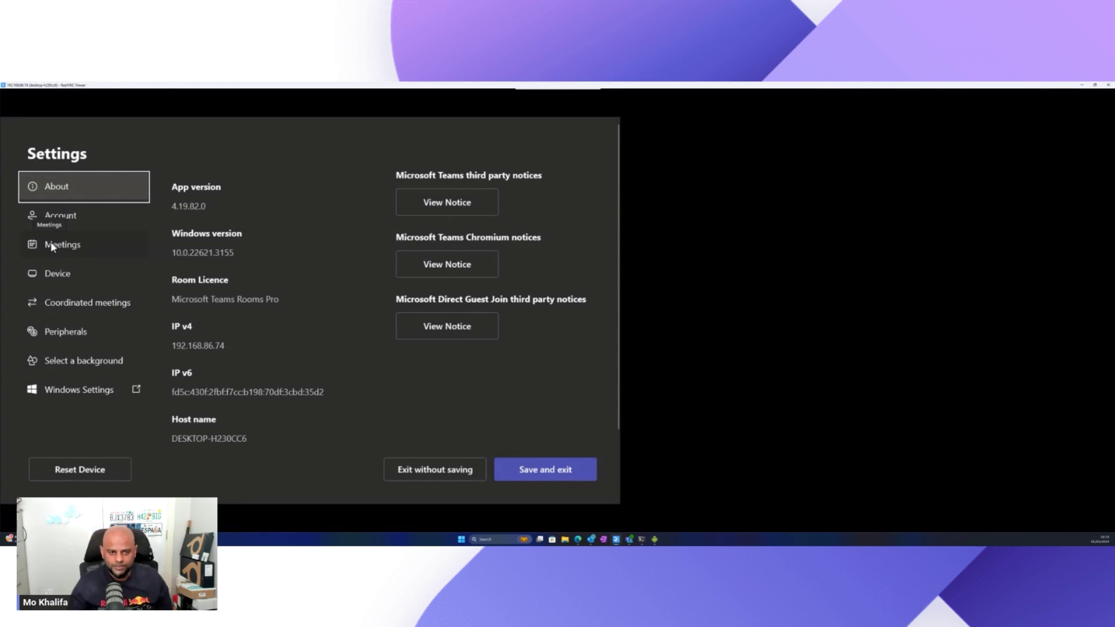
# Confirm 'Allow remote control from personal devices' under Device, save and exit, then minimize the viewer.
pyautogui.click(56, 277)
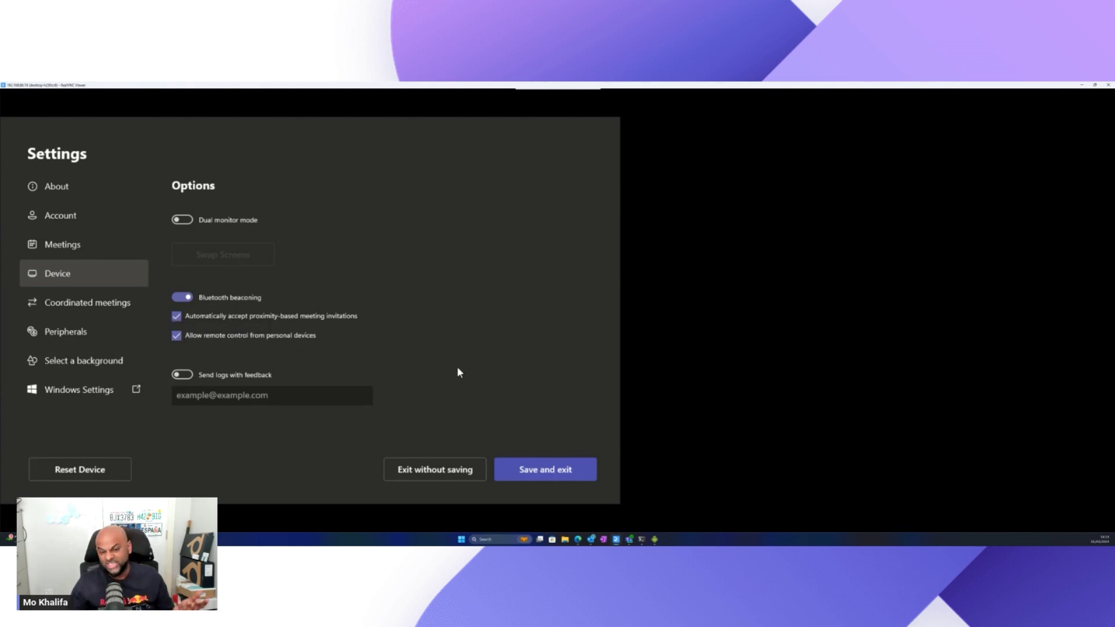
pyautogui.click(524, 467)
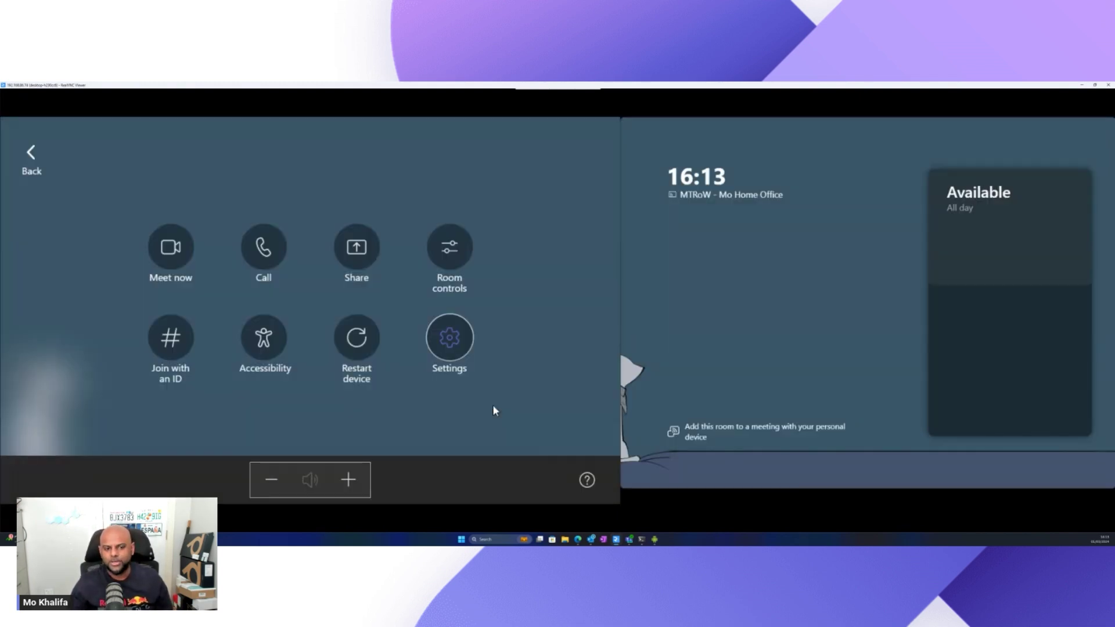
pyautogui.click(34, 162)
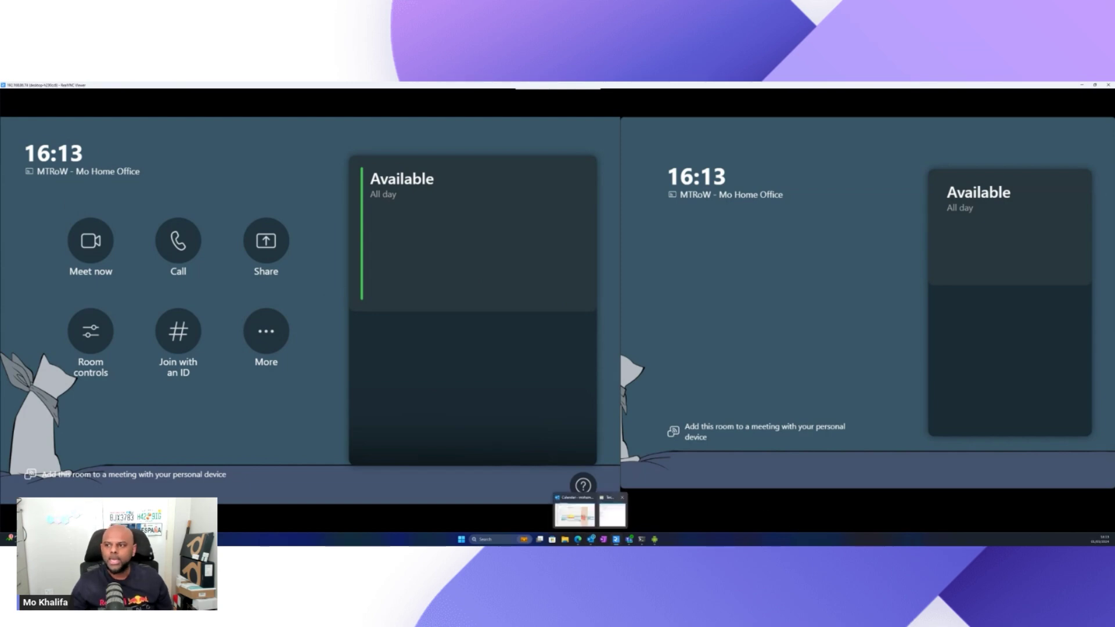
pyautogui.click(616, 539)
pyautogui.moveTo(616, 539)
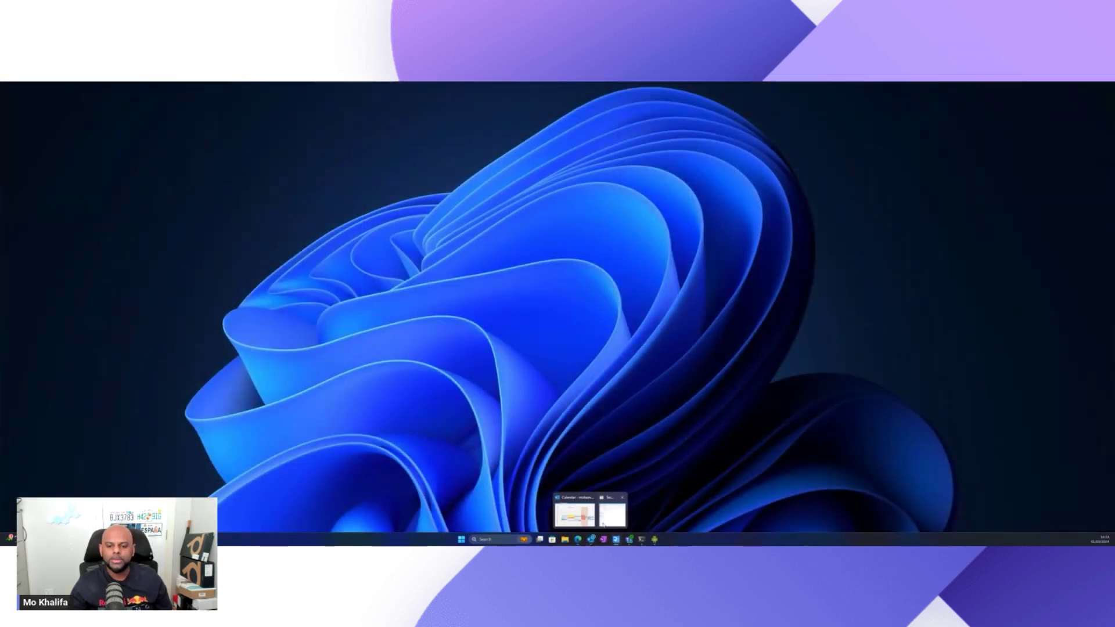
# Change the Test call meeting's end time and save it.
pyautogui.click(604, 525)
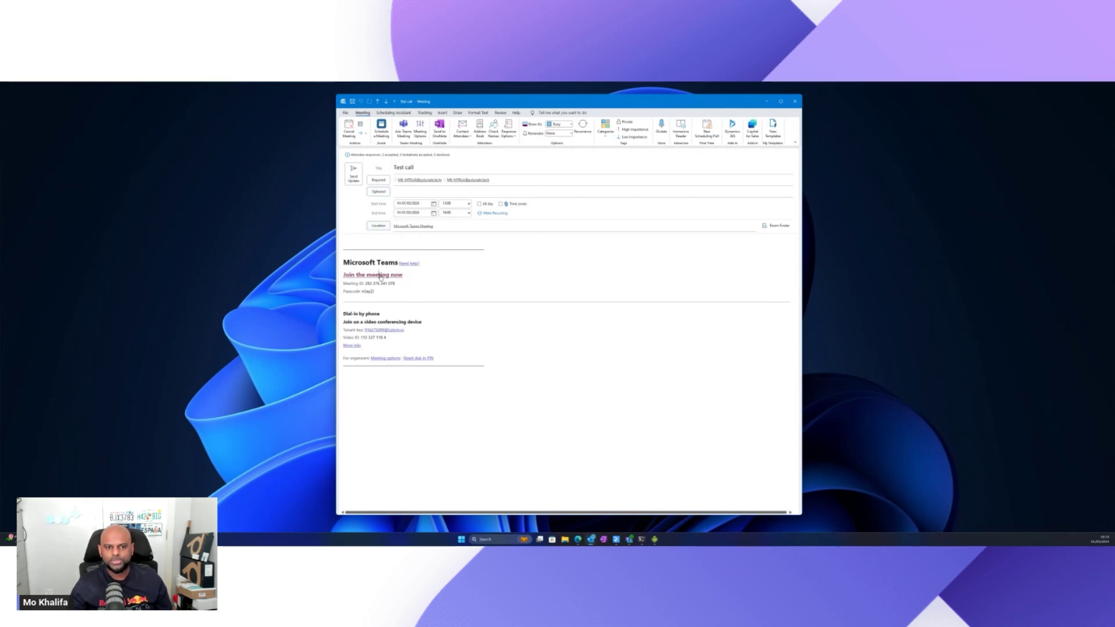
pyautogui.click(469, 213)
pyautogui.scroll(3, 468, 227)
pyautogui.click(451, 224)
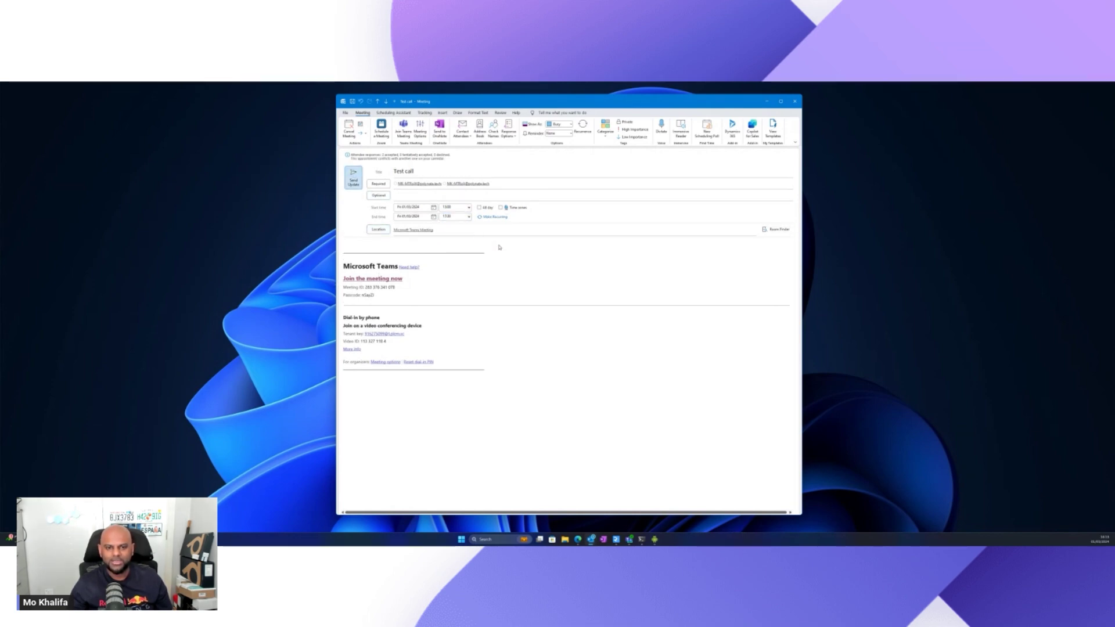
pyautogui.hotkey('alt', 's')
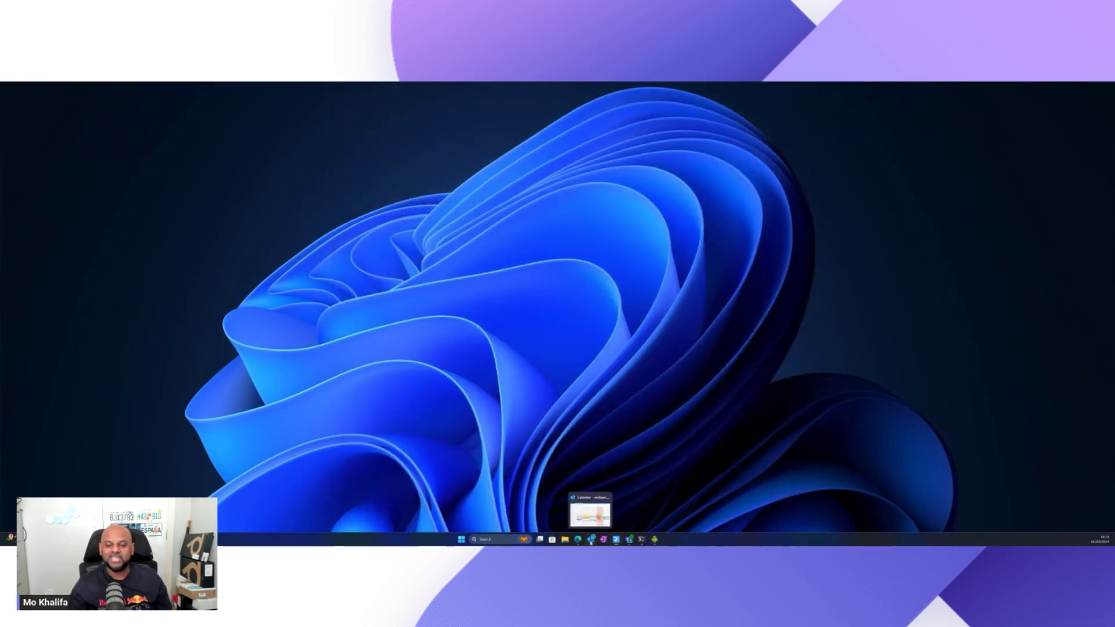
# Reopen Test call from the calendar, join the Teams meeting, and maximise the join window.
pyautogui.click(592, 539)
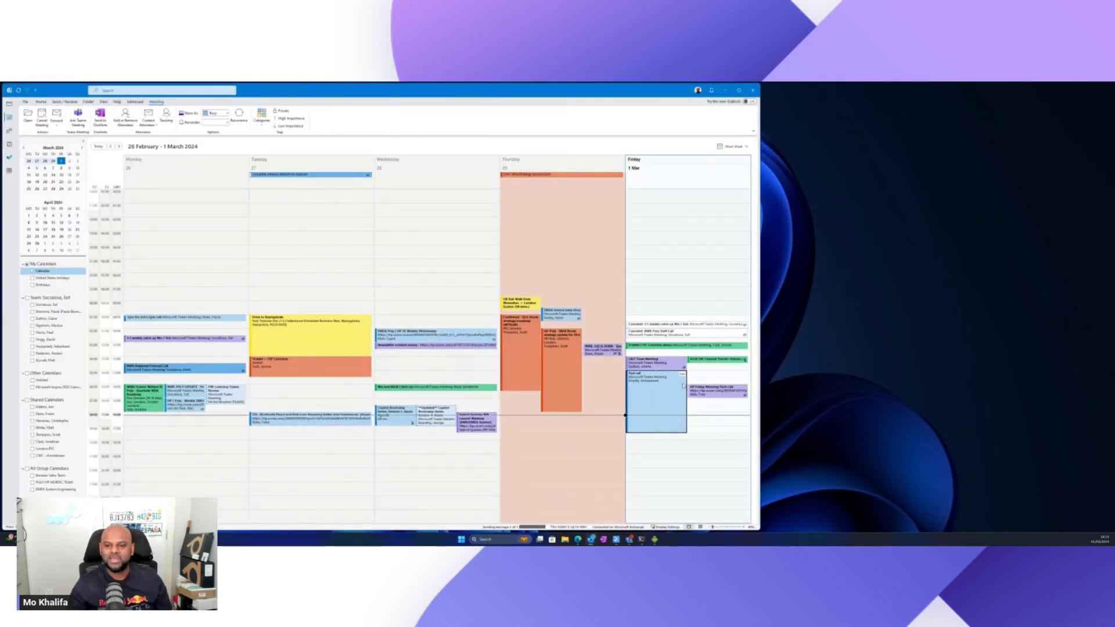
pyautogui.moveTo(681, 376)
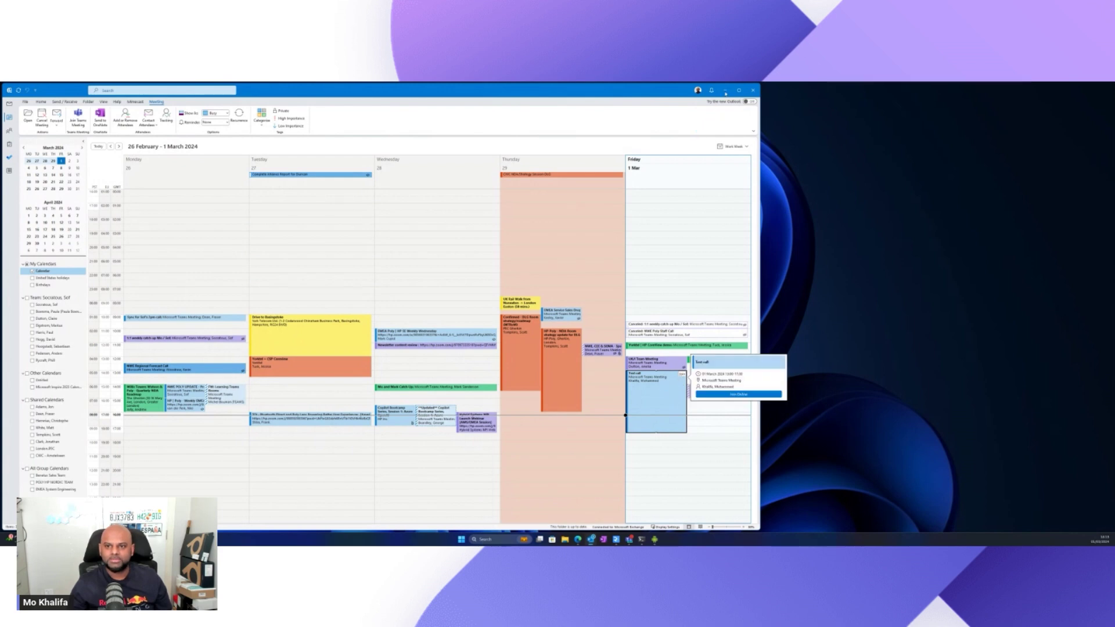
pyautogui.doubleClick(657, 400)
pyautogui.click(581, 87)
pyautogui.click(725, 90)
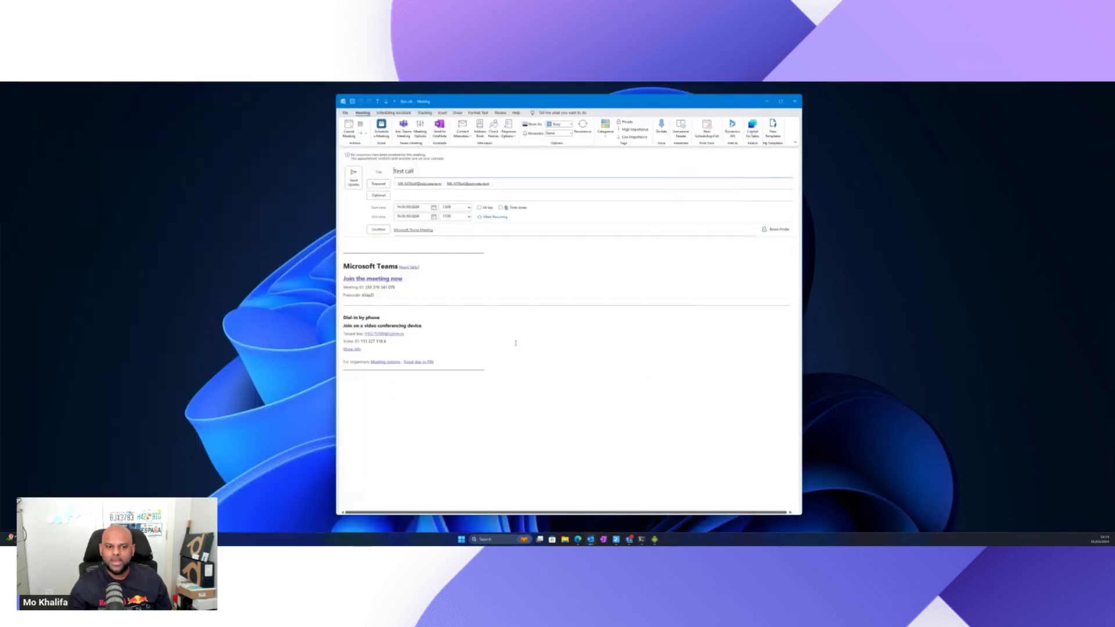
pyautogui.keyDown('ctrl'); pyautogui.click(381, 279); pyautogui.keyUp('ctrl')
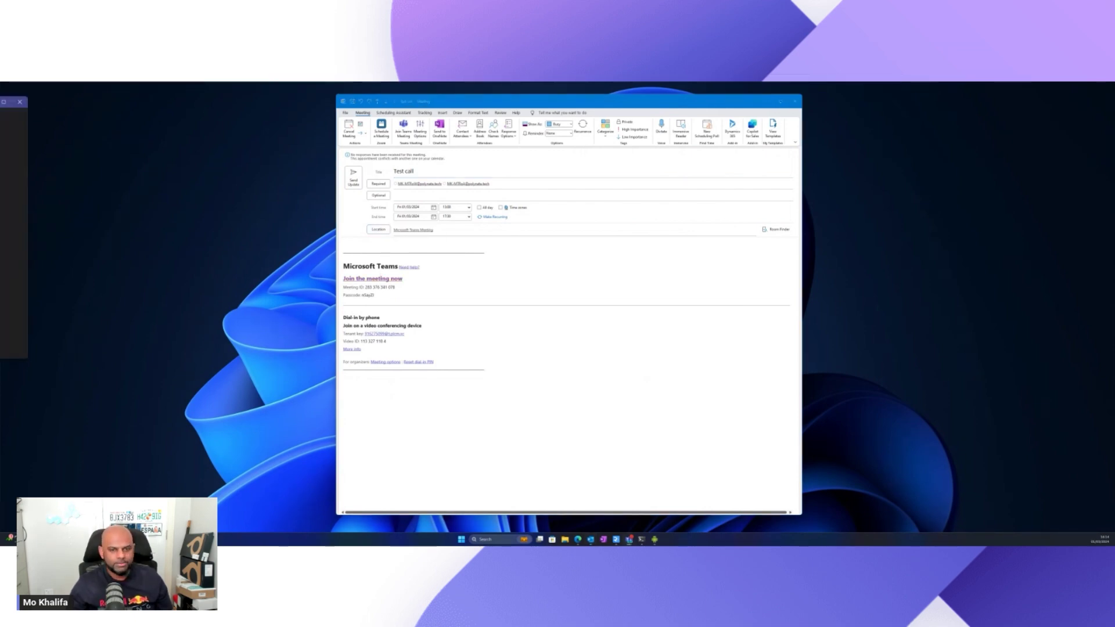
pyautogui.doubleClick(613, 189)
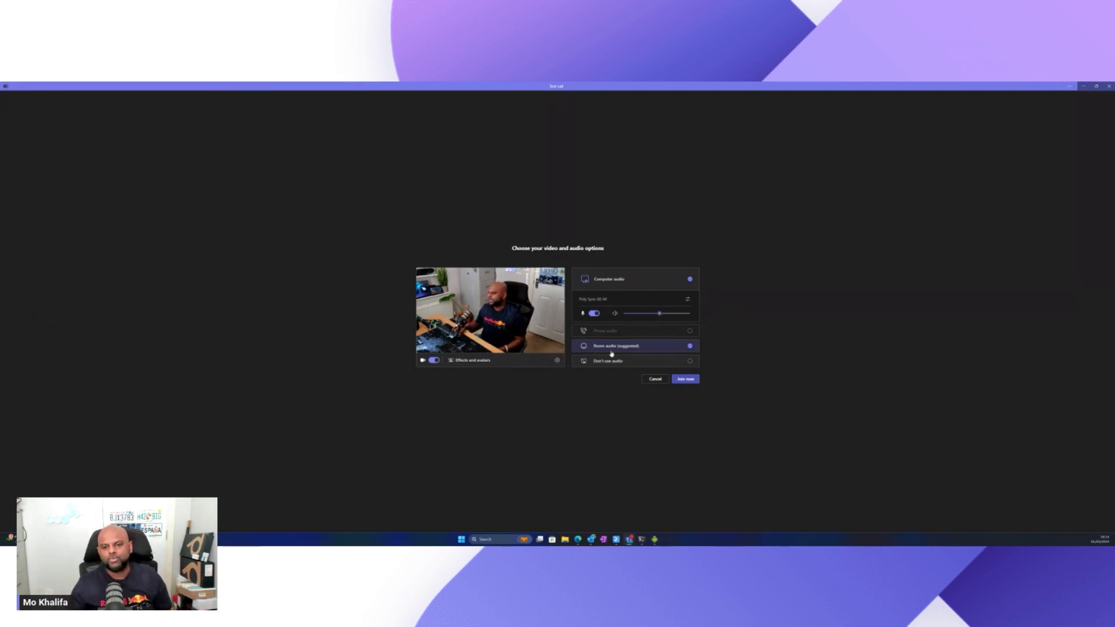
# Try Room audio with MTRoW, then switch back to Computer audio with the mic off.
pyautogui.click(624, 350)
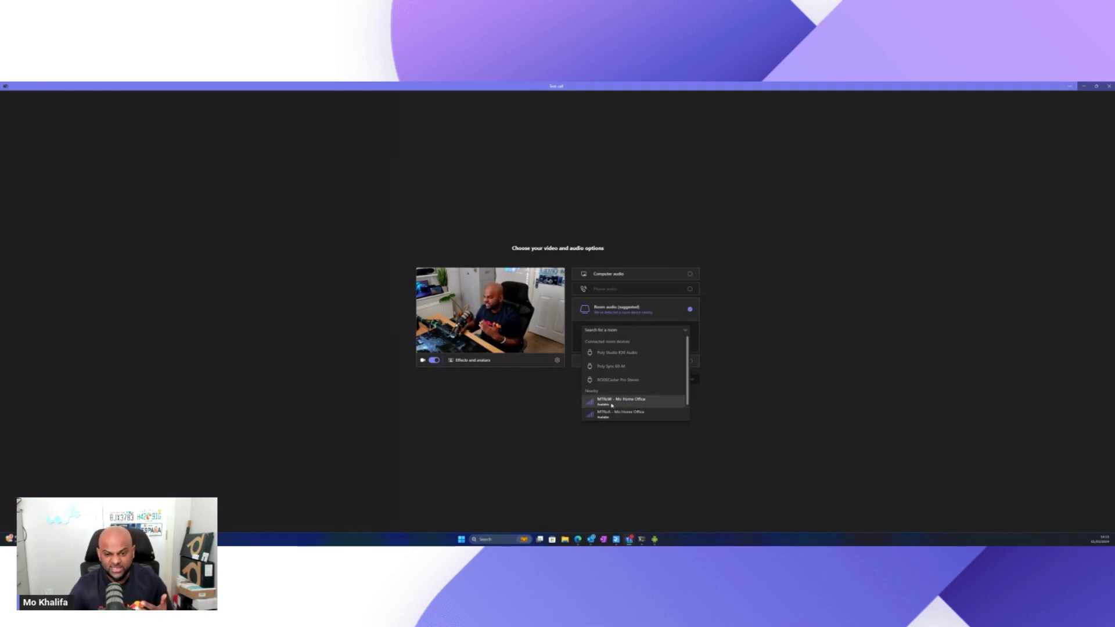
pyautogui.click(612, 405)
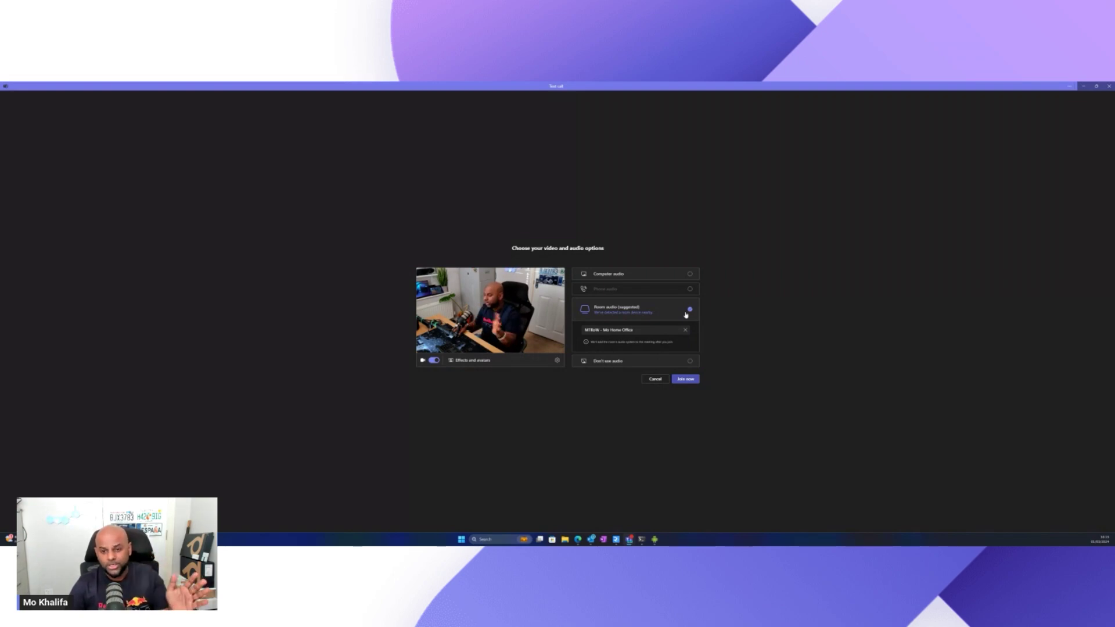
pyautogui.click(638, 280)
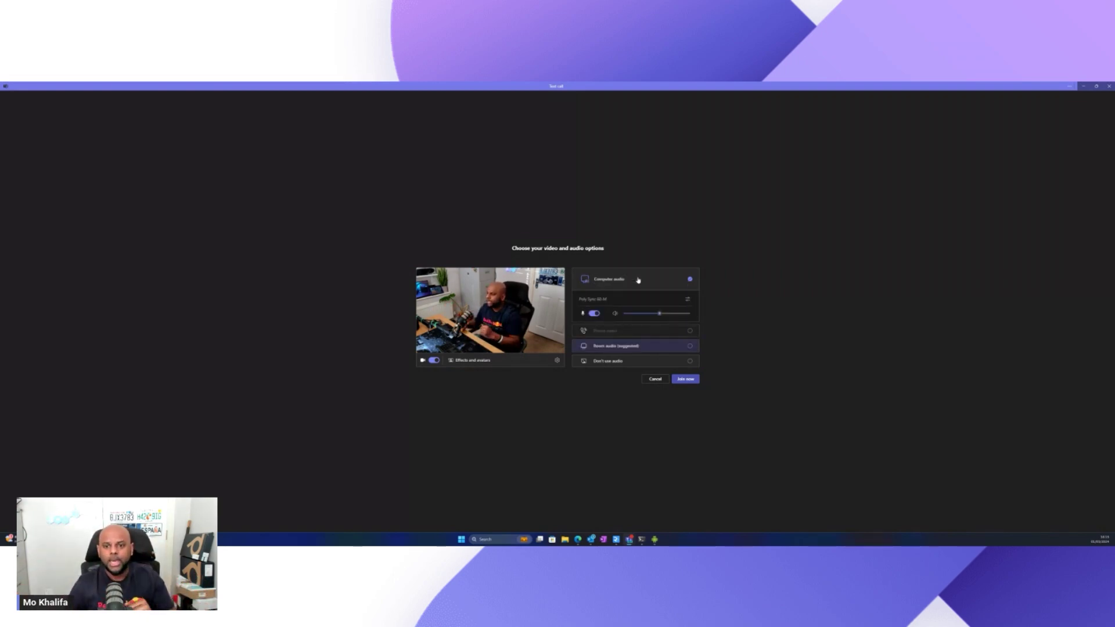
pyautogui.click(593, 314)
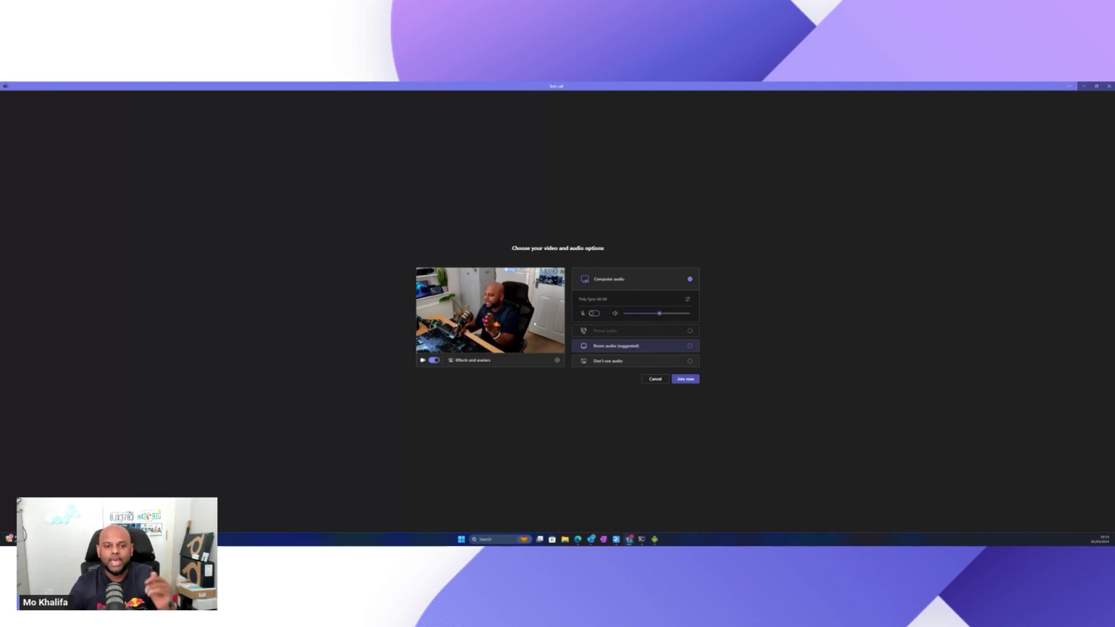
# Join the Test call, shrink the call window from full screen, and minimise Outlook's meeting.
pyautogui.click(690, 380)
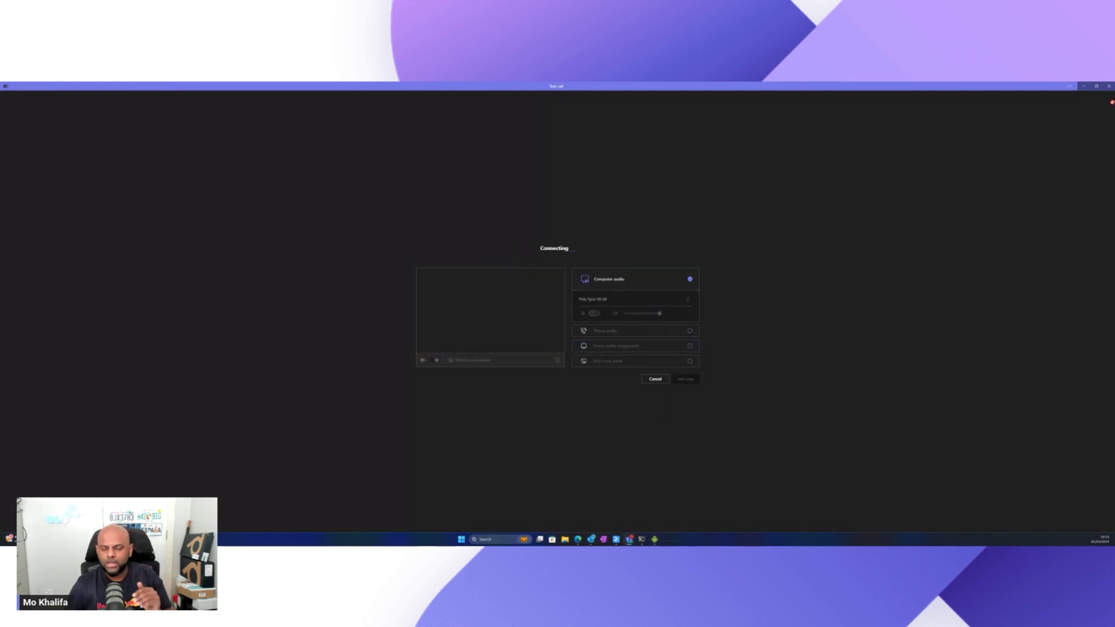
pyautogui.click(1097, 87)
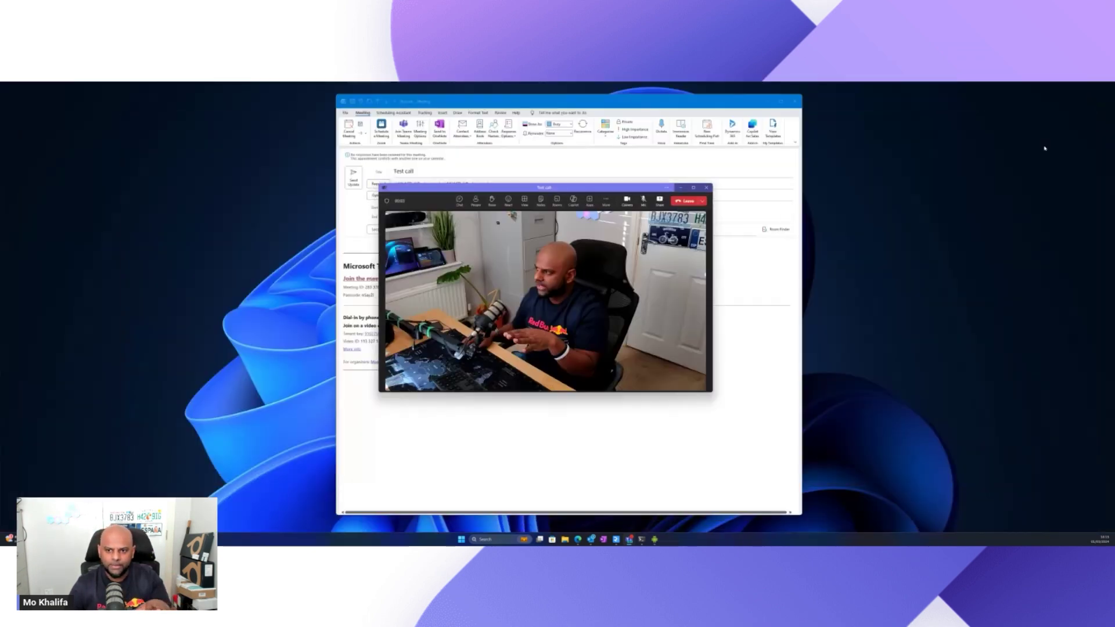
pyautogui.click(771, 102)
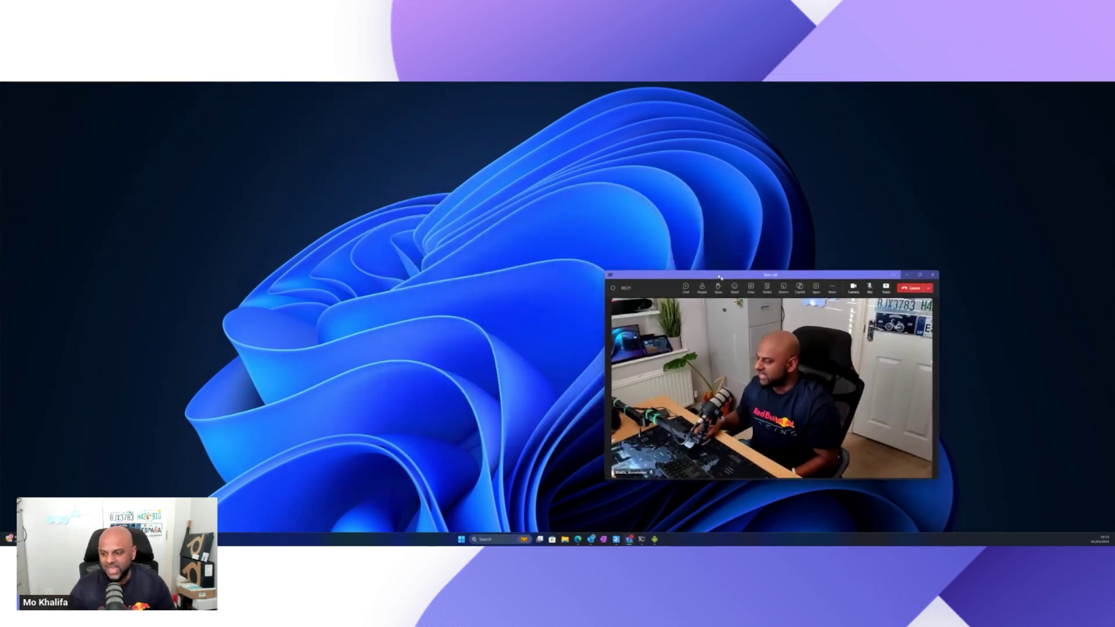
# Move the call window lower right and the restored Android room window top left.
pyautogui.moveTo(733, 283); pyautogui.dragTo(882, 326)
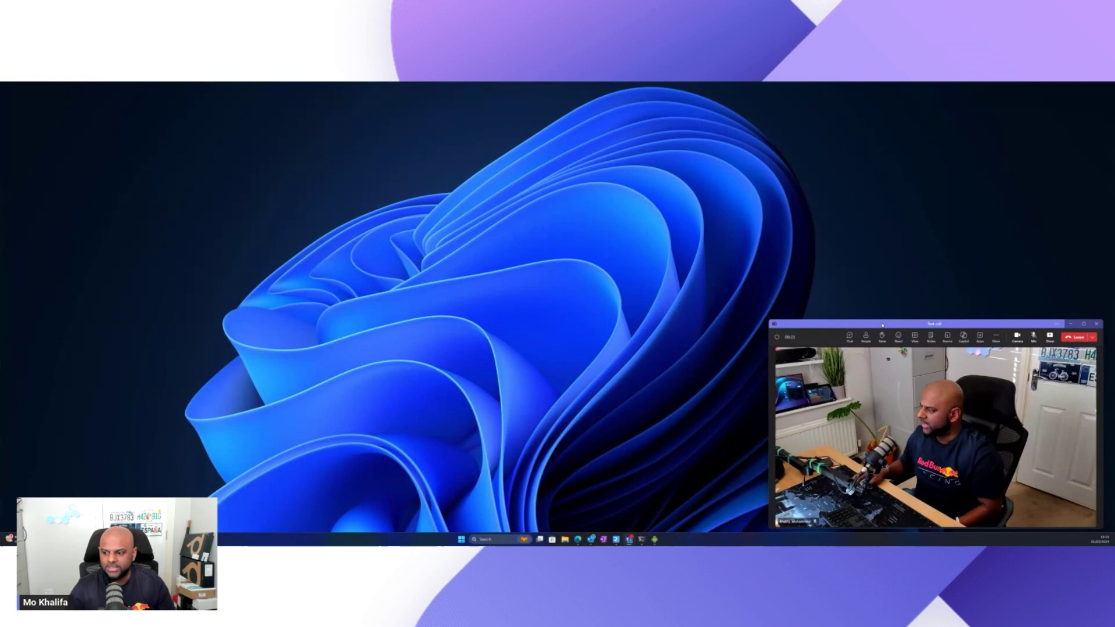
pyautogui.click(661, 541)
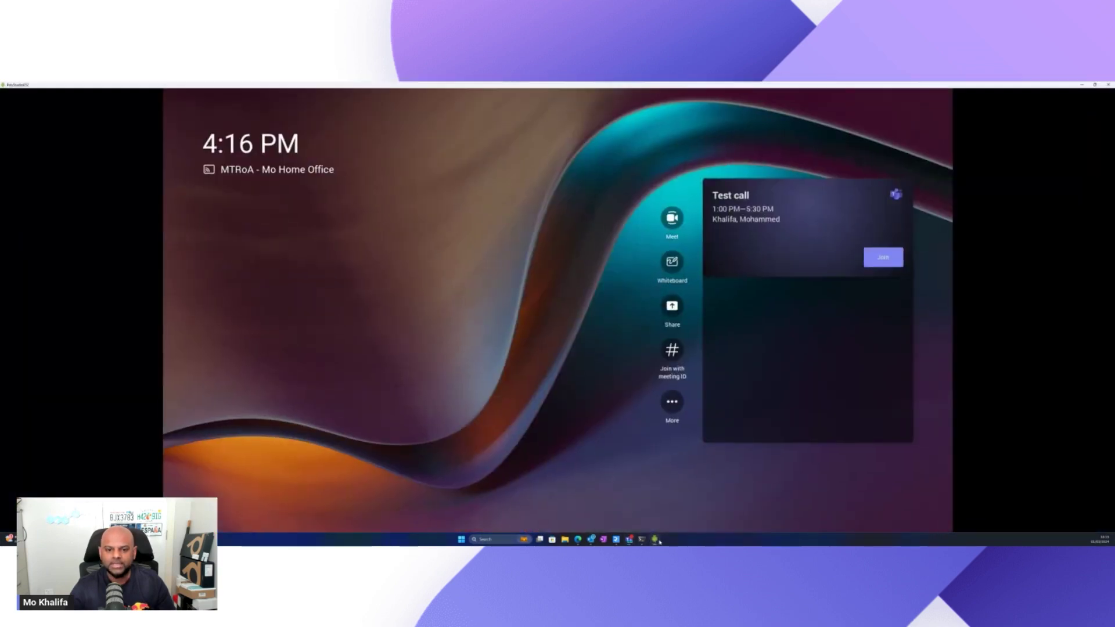
pyautogui.click(1094, 86)
pyautogui.moveTo(778, 178); pyautogui.dragTo(358, 96)
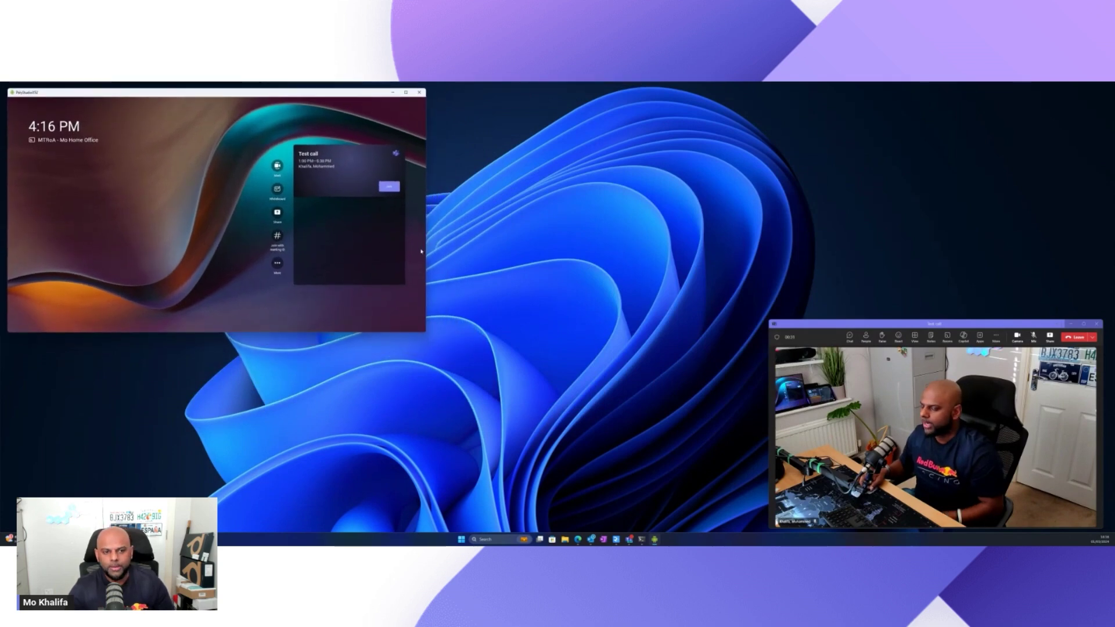
# Join Test call from the Android room, admit it from the lobby, and mute its mic.
pyautogui.click(388, 188)
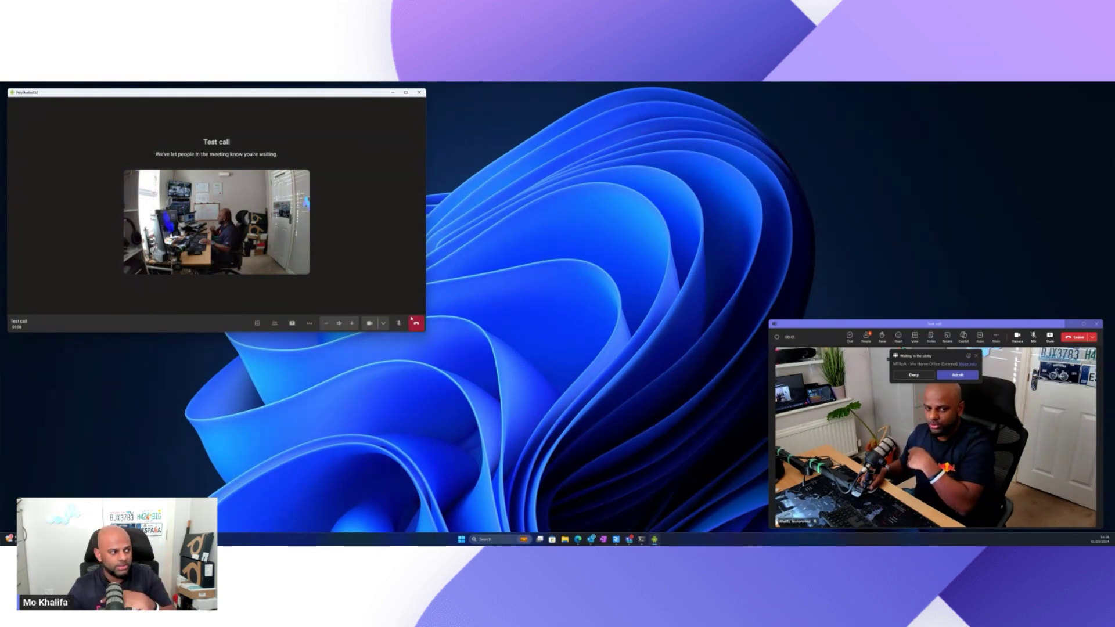
pyautogui.click(958, 375)
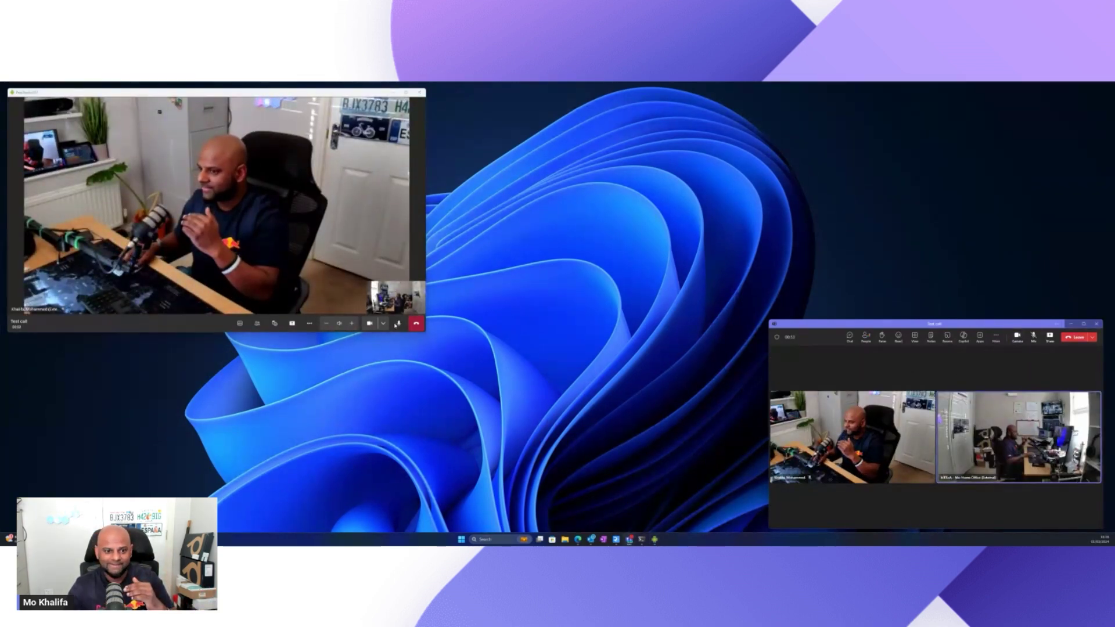
pyautogui.click(398, 324)
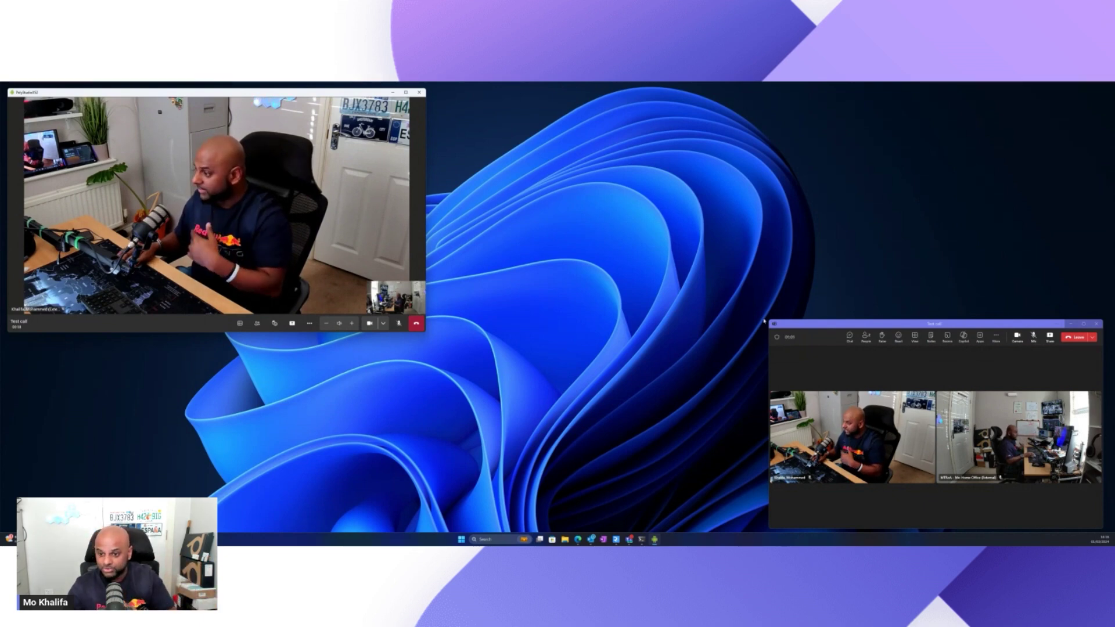
pyautogui.moveTo(769, 320); pyautogui.dragTo(637, 263)
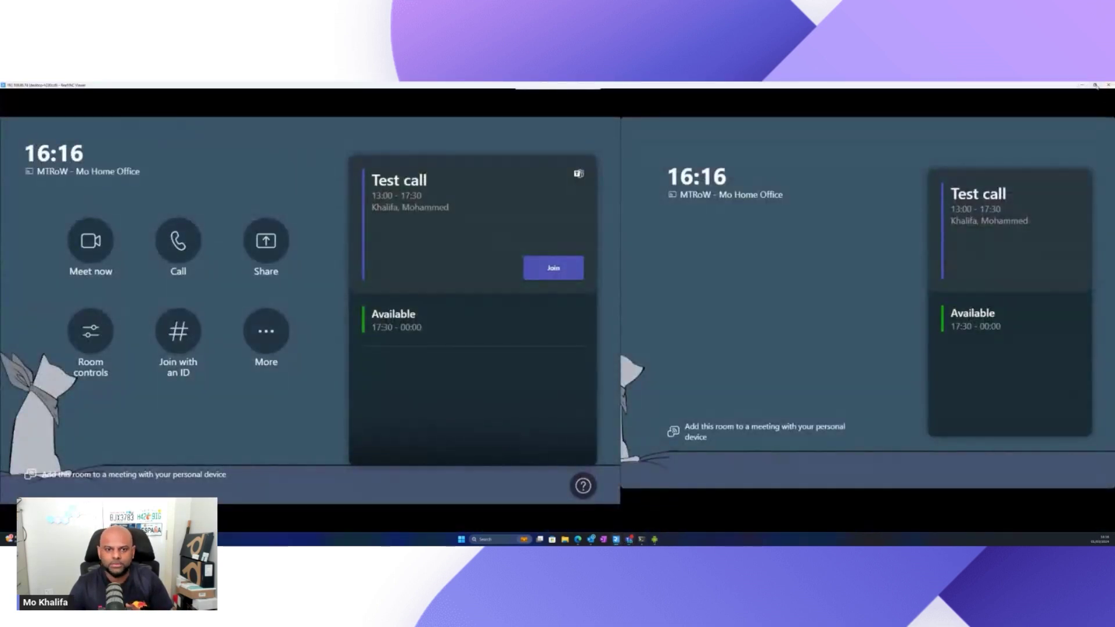
# Arrange the Windows room viewer and a shrunken Teams call window side by side.
pyautogui.click(1095, 85)
pyautogui.moveTo(754, 120); pyautogui.dragTo(666, 95)
pyautogui.moveTo(1023, 267); pyautogui.dragTo(1007, 266)
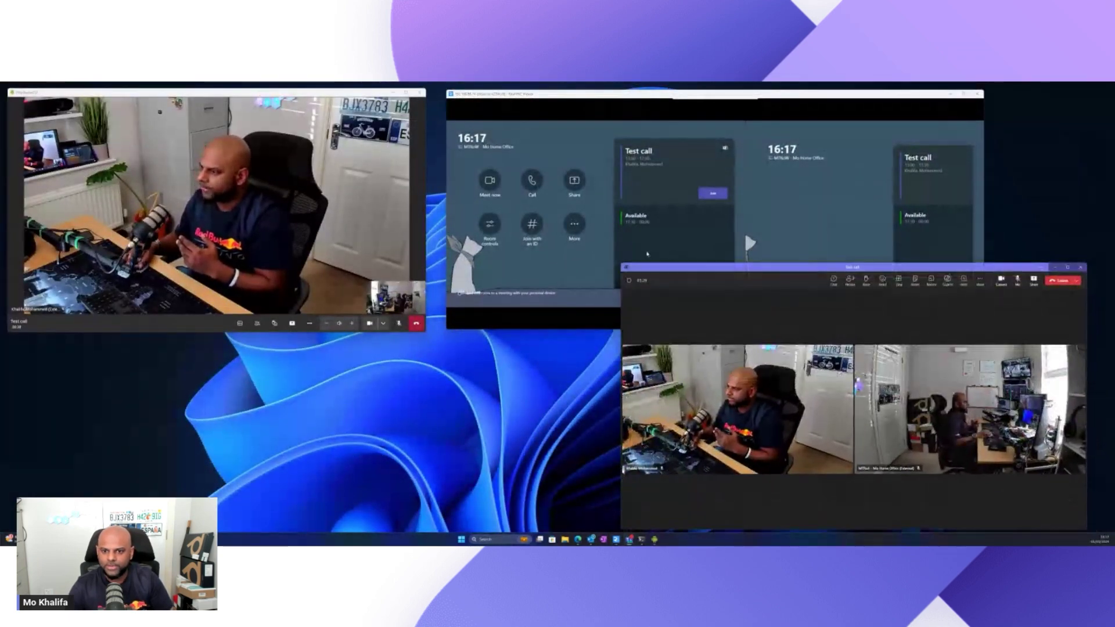
pyautogui.moveTo(621, 263); pyautogui.dragTo(753, 324)
pyautogui.moveTo(837, 327); pyautogui.dragTo(435, 332)
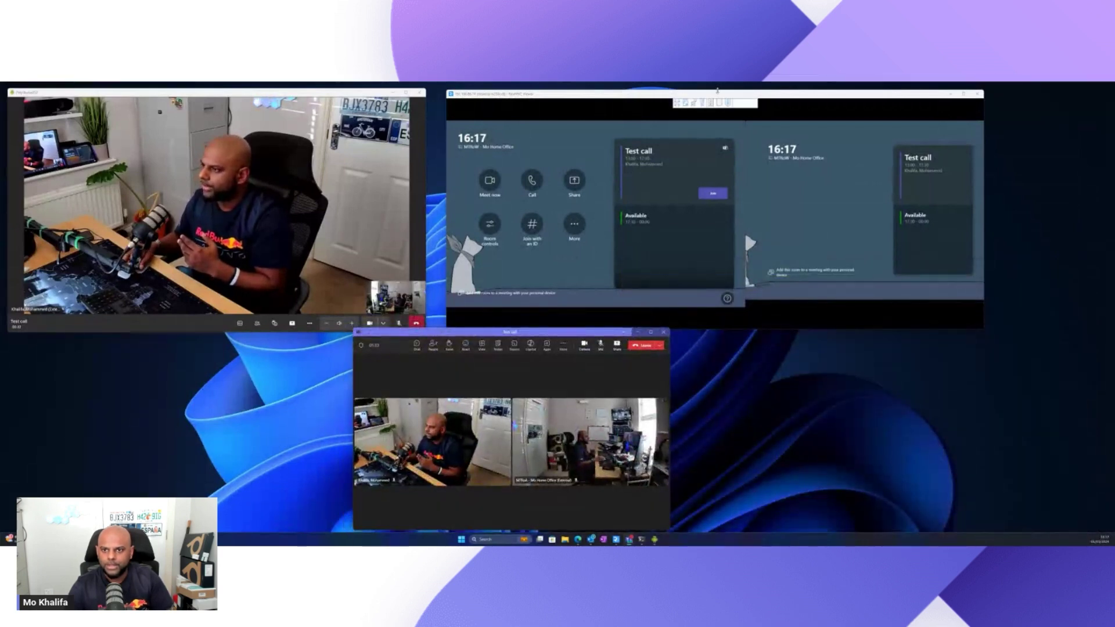
pyautogui.moveTo(716, 99); pyautogui.dragTo(804, 102)
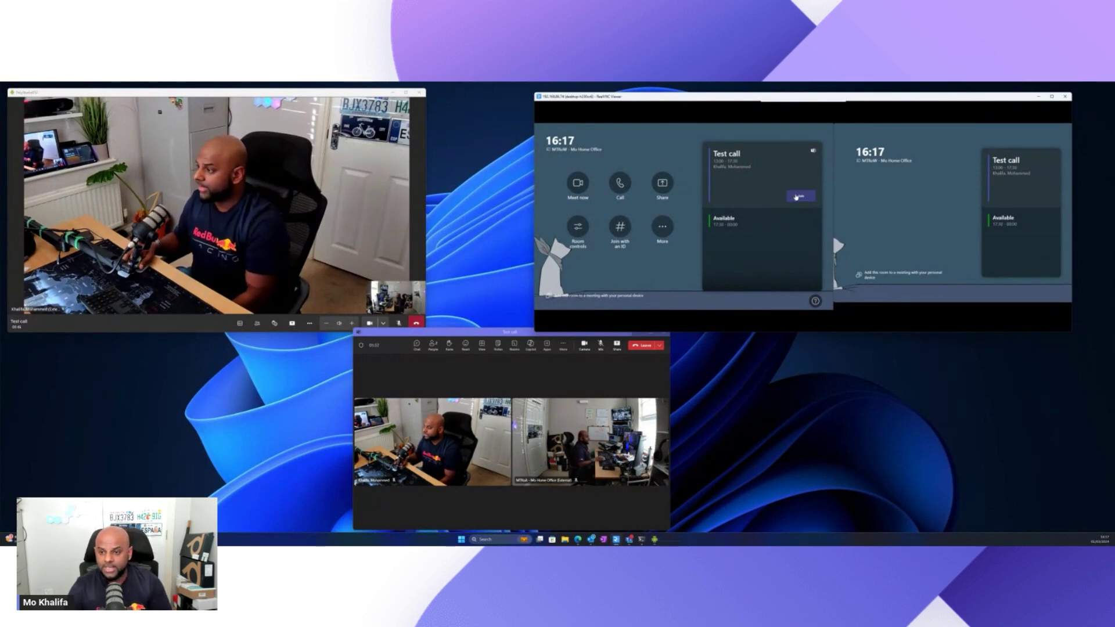
# Join Test call from the Windows room, admit it from the lobby, and mute its mic.
pyautogui.click(797, 197)
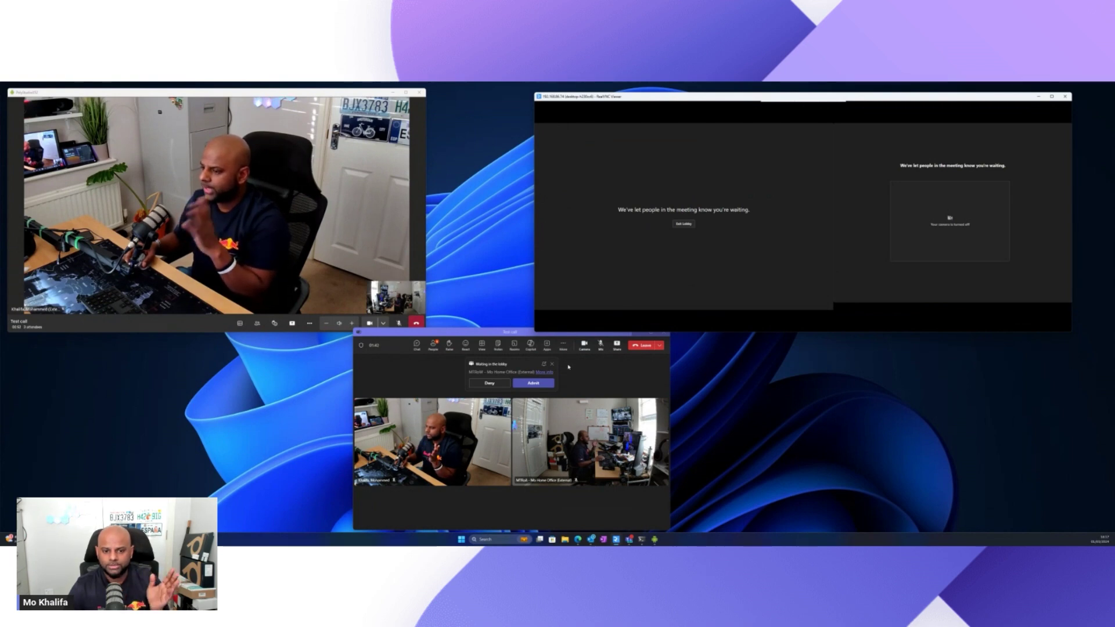
pyautogui.click(541, 384)
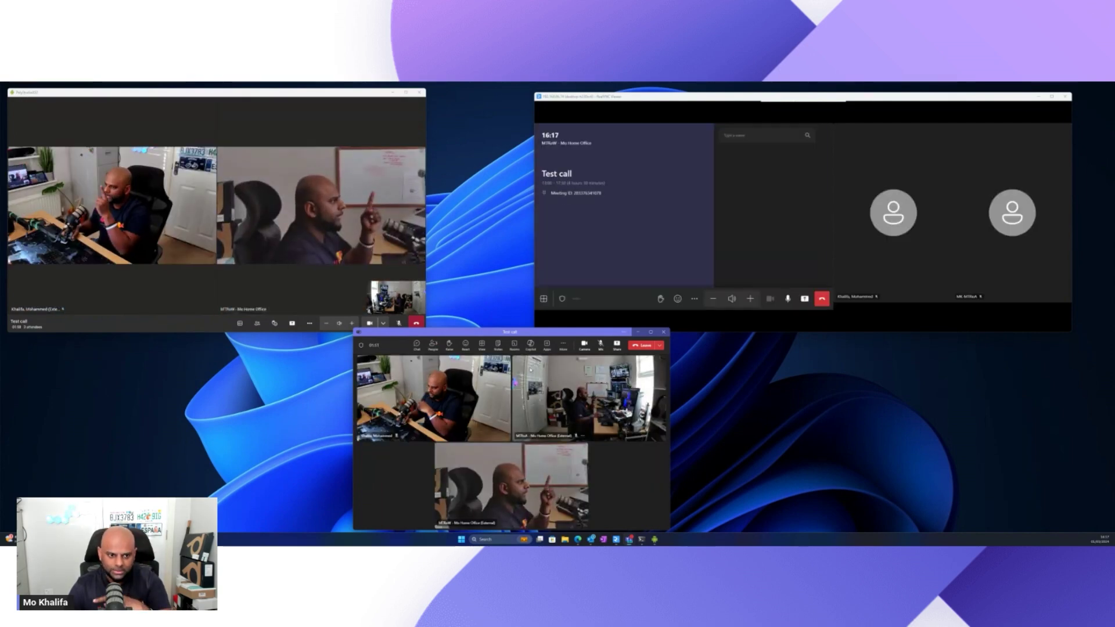
pyautogui.click(784, 301)
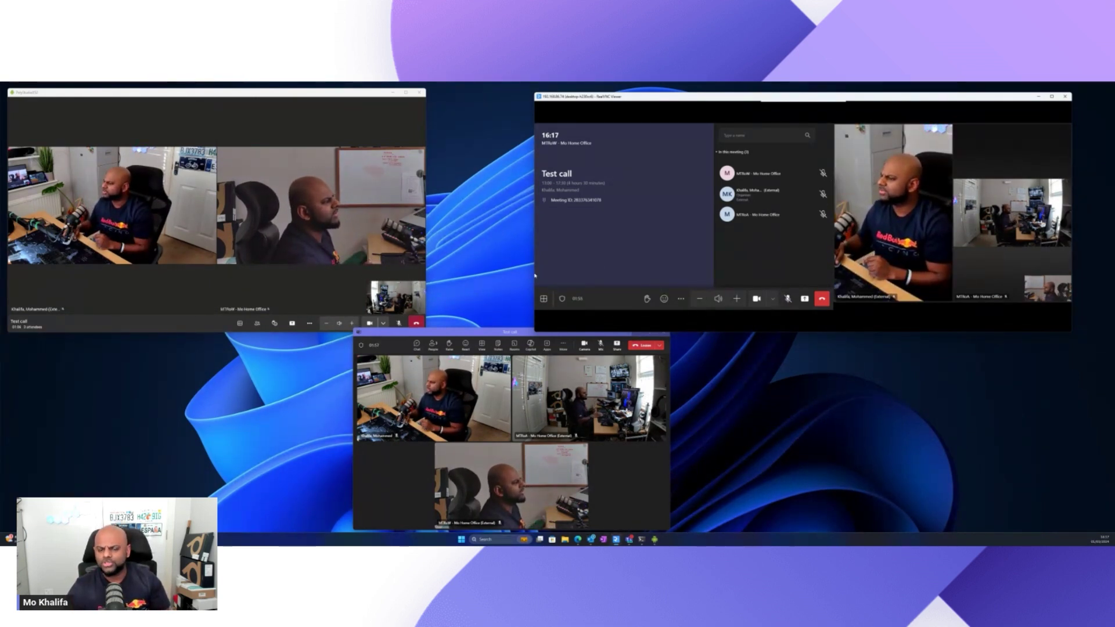
pyautogui.moveTo(533, 272); pyautogui.dragTo(466, 273)
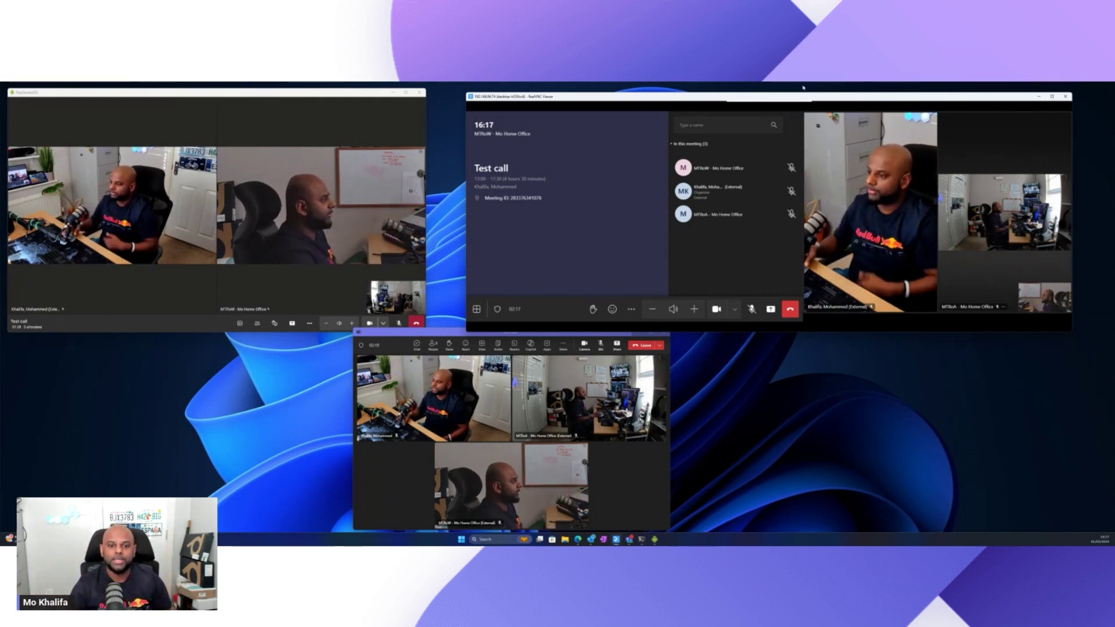
# Enlarge and reposition the Teams call window over the room viewers.
pyautogui.moveTo(402, 335); pyautogui.dragTo(377, 228)
pyautogui.moveTo(641, 422); pyautogui.dragTo(809, 531)
pyautogui.moveTo(641, 224); pyautogui.dragTo(734, 206)
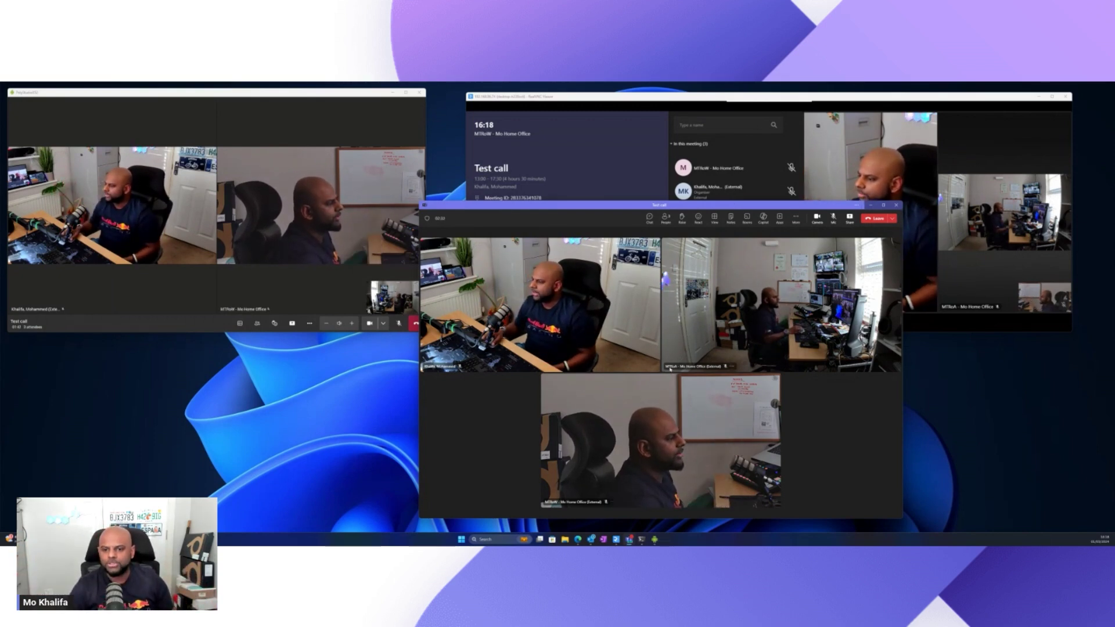
# Choose Control Room System on the MTRoA tile and look at its layout choices.
pyautogui.moveTo(724, 370)
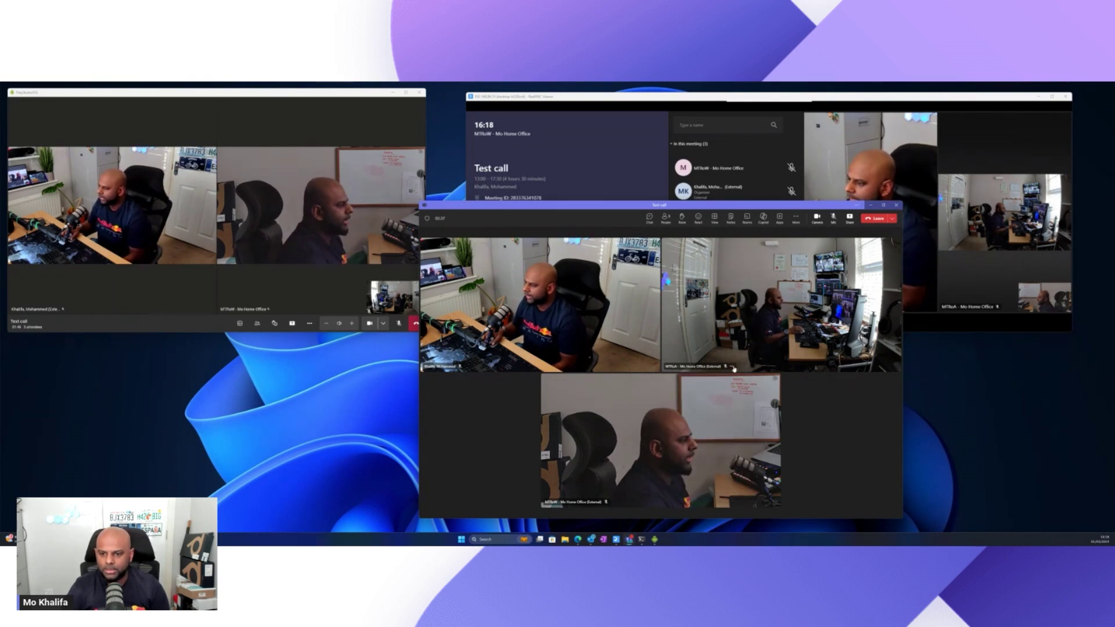
pyautogui.click(732, 368)
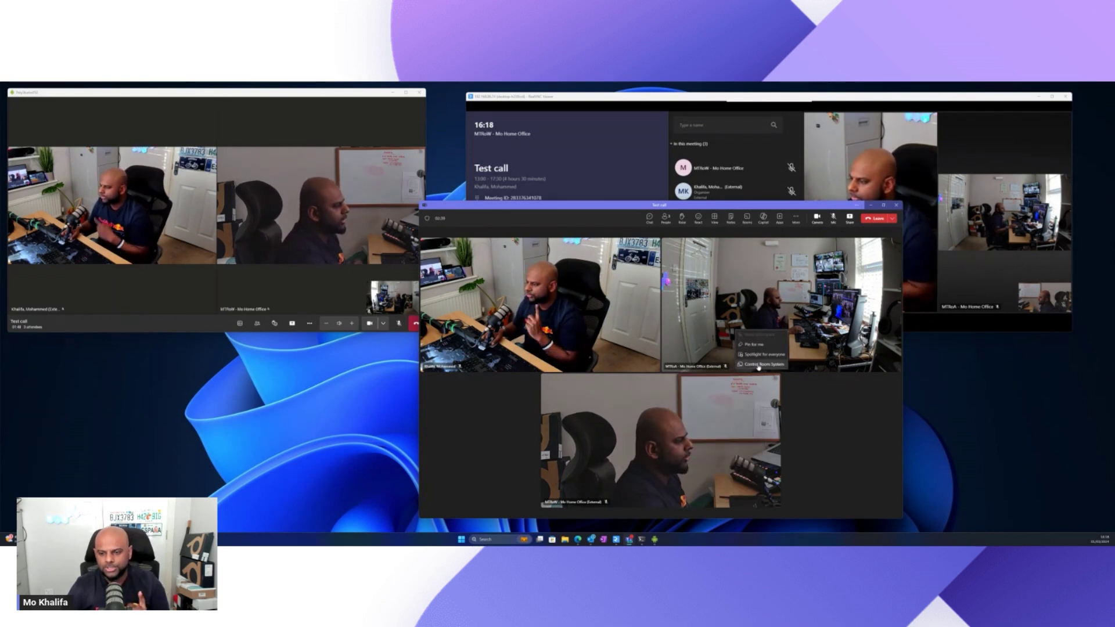
pyautogui.click(759, 365)
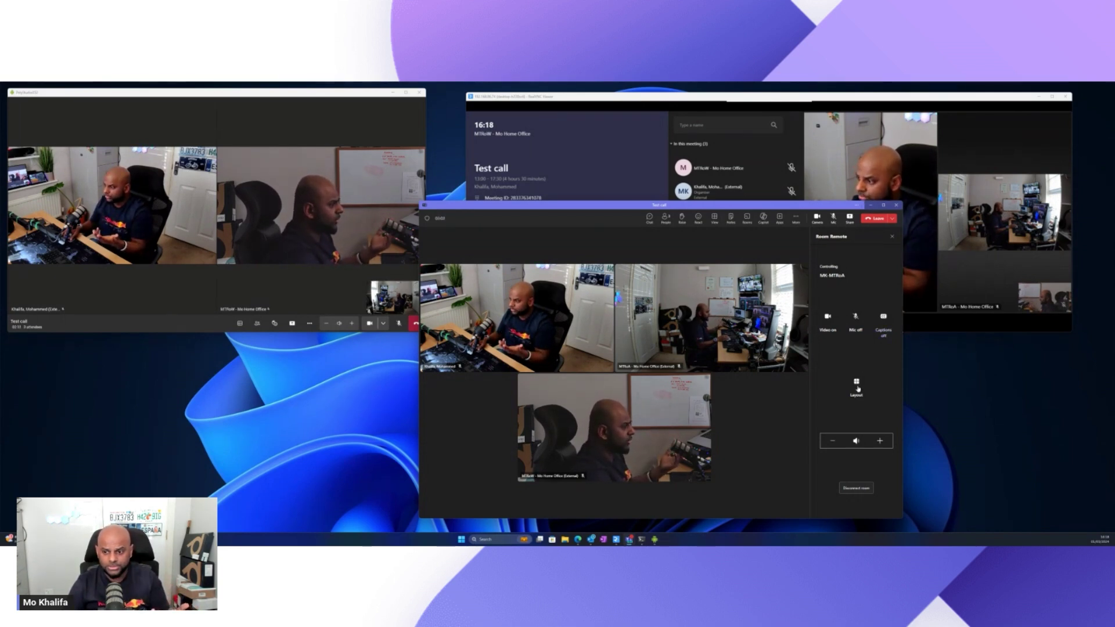
pyautogui.click(857, 386)
pyautogui.click(859, 362)
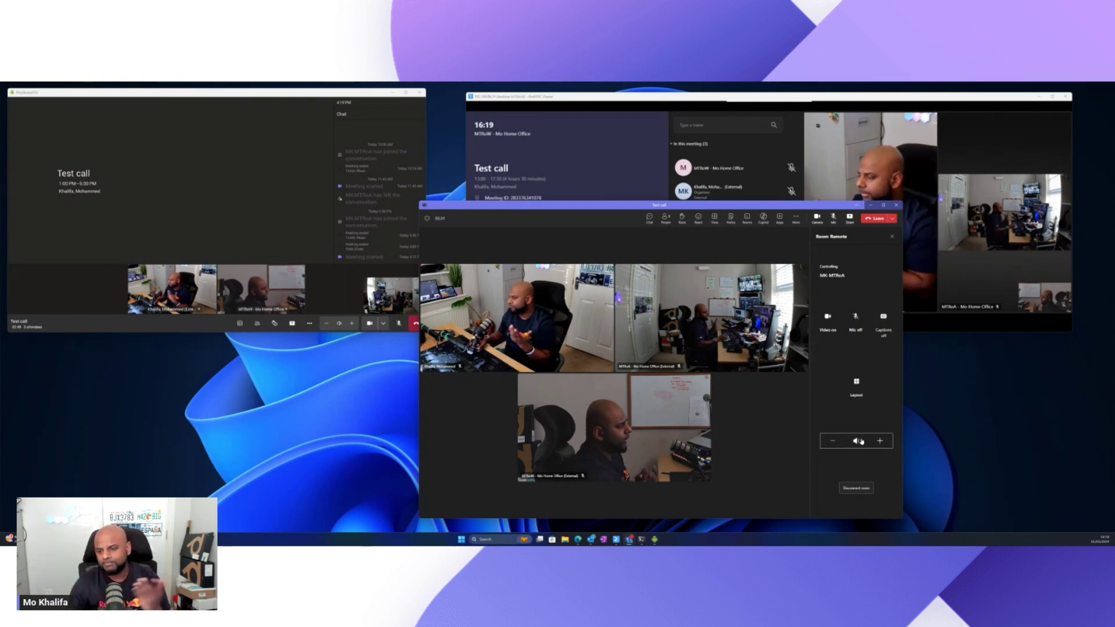
# Switch the Android room to a video gallery layout, then stop controlling it.
pyautogui.click(857, 383)
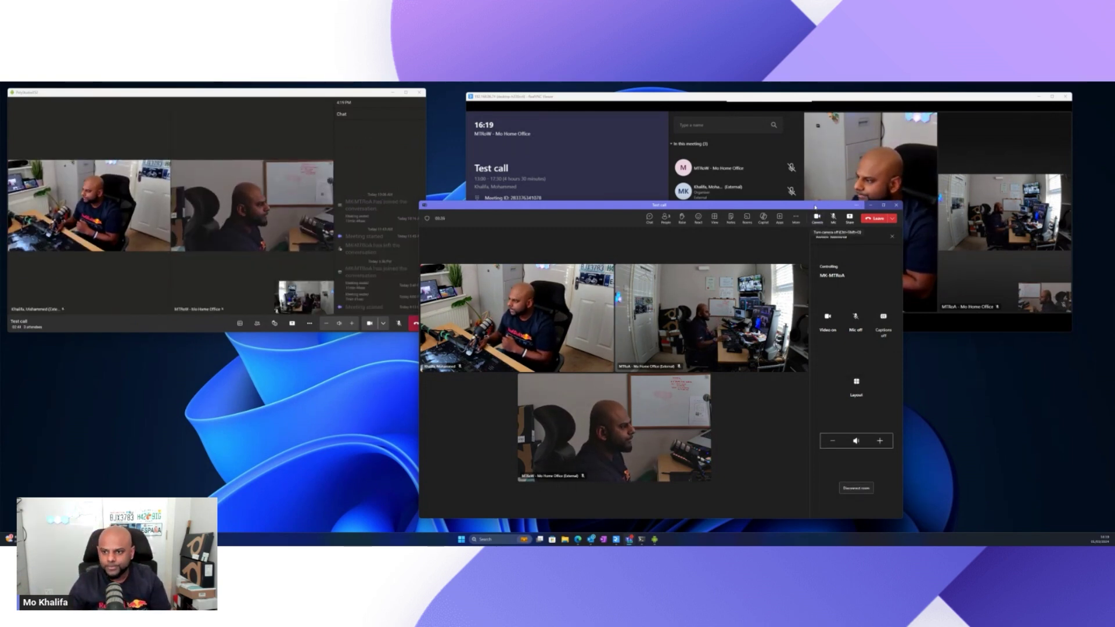
pyautogui.moveTo(815, 205); pyautogui.dragTo(413, 207)
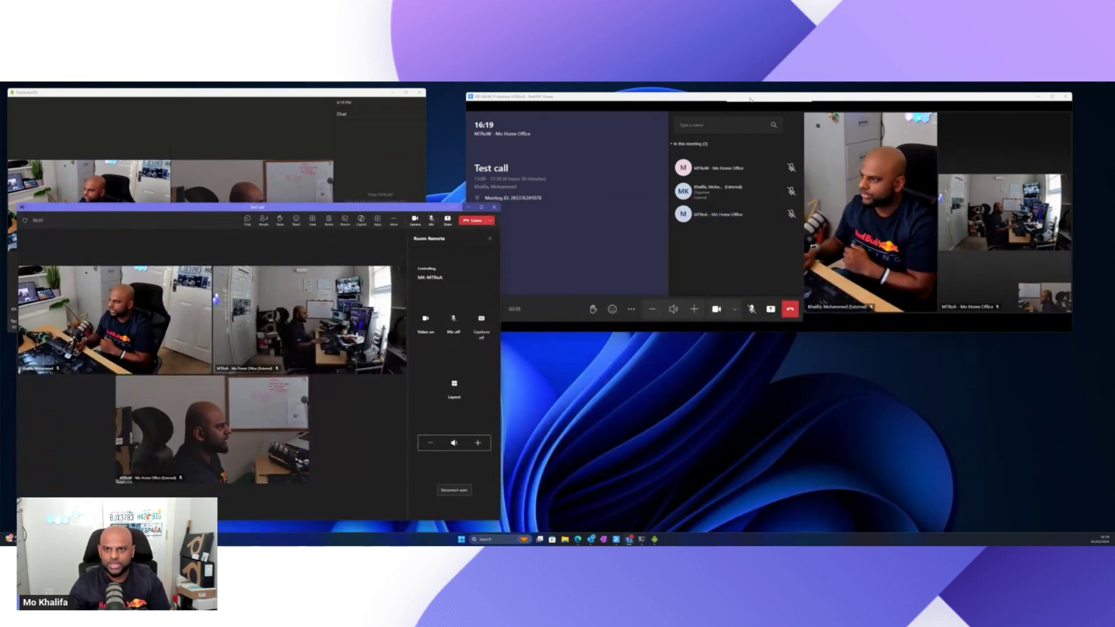
pyautogui.moveTo(750, 100); pyautogui.dragTo(781, 155)
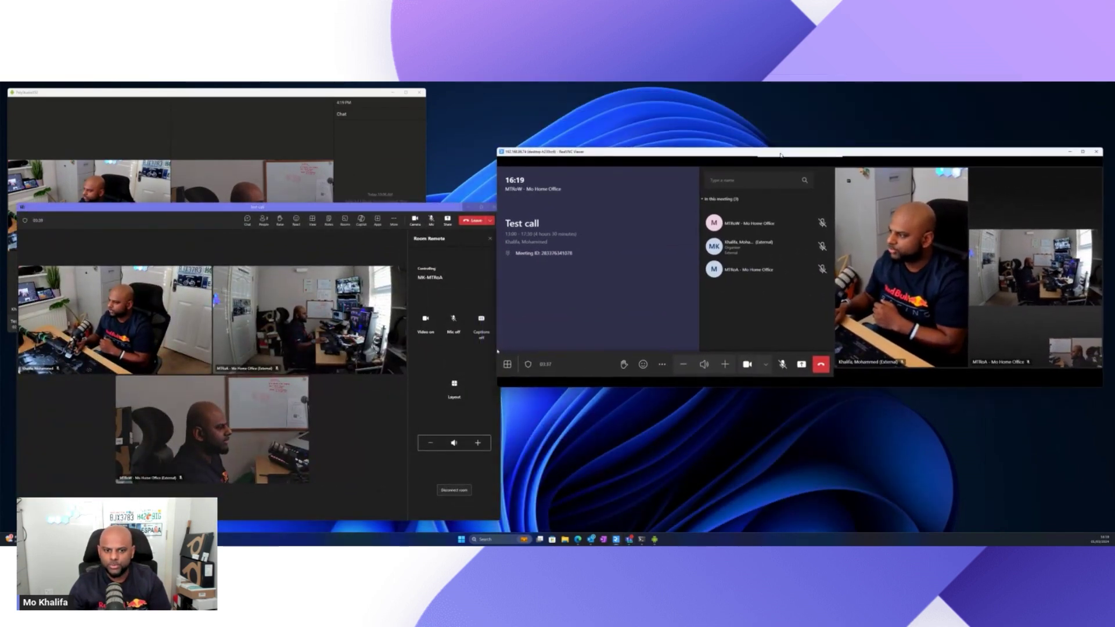
pyautogui.click(491, 240)
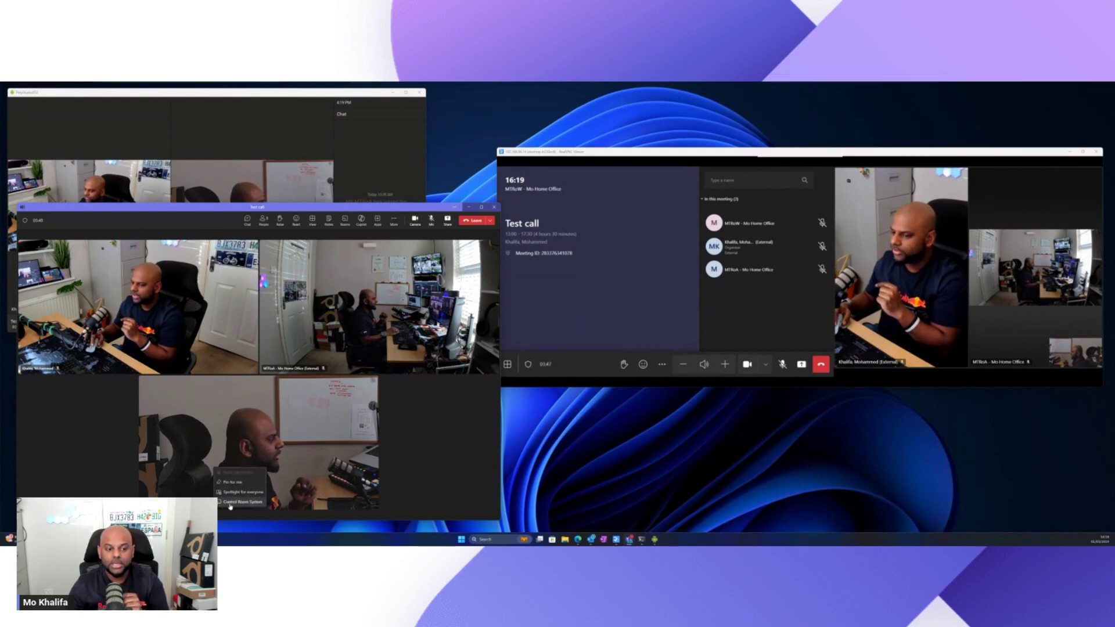
# Control the MTRoW room, set its layout to Front row, and turn its video off.
pyautogui.click(230, 503)
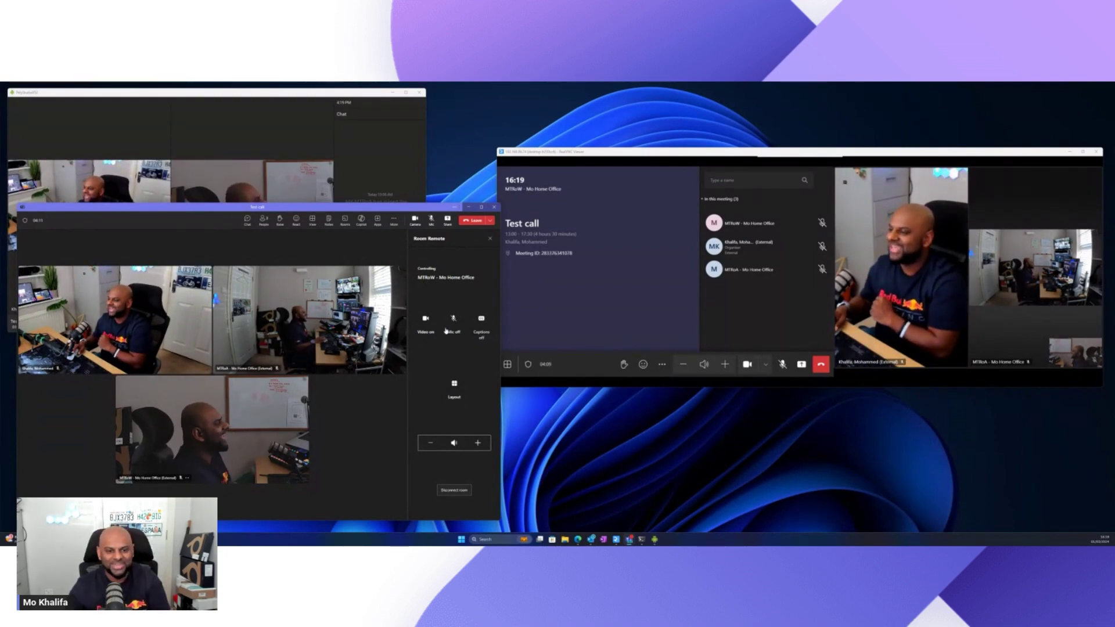
pyautogui.click(454, 384)
pyautogui.click(457, 372)
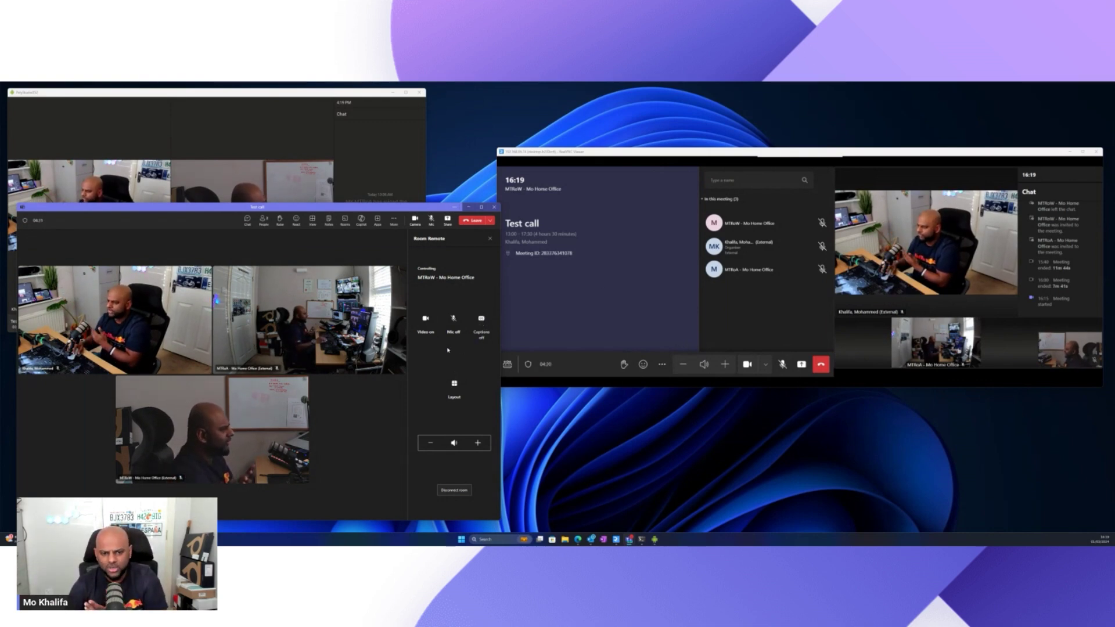
pyautogui.click(425, 320)
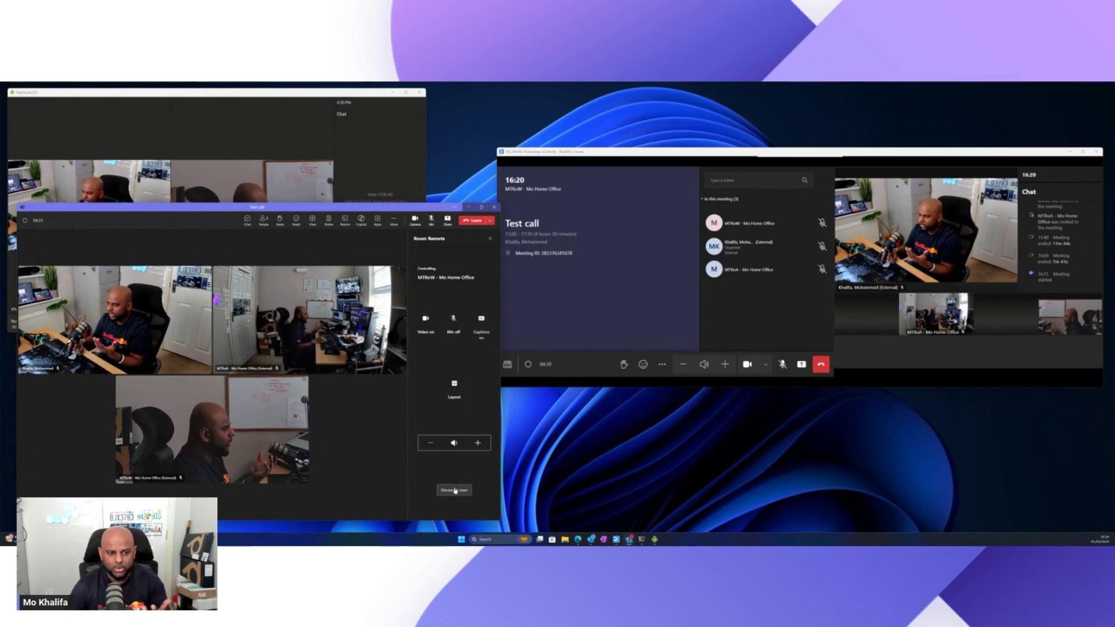
# Disconnect the MTRoW room from the Test call, then move the Teams call window right and enlarge it.
pyautogui.click(453, 491)
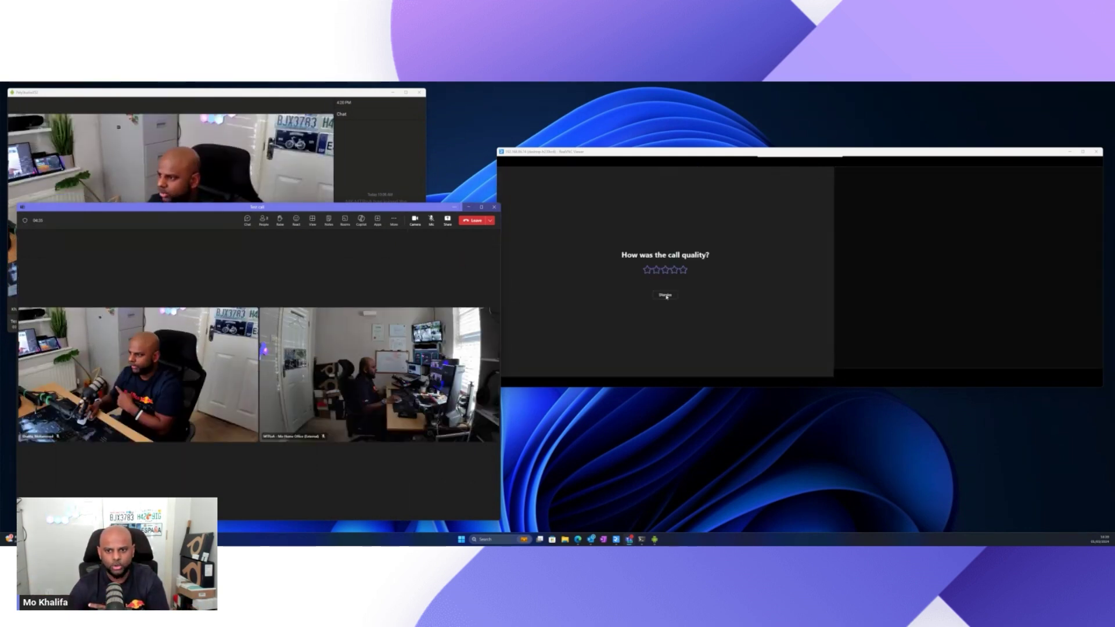
pyautogui.moveTo(431, 211); pyautogui.dragTo(948, 113)
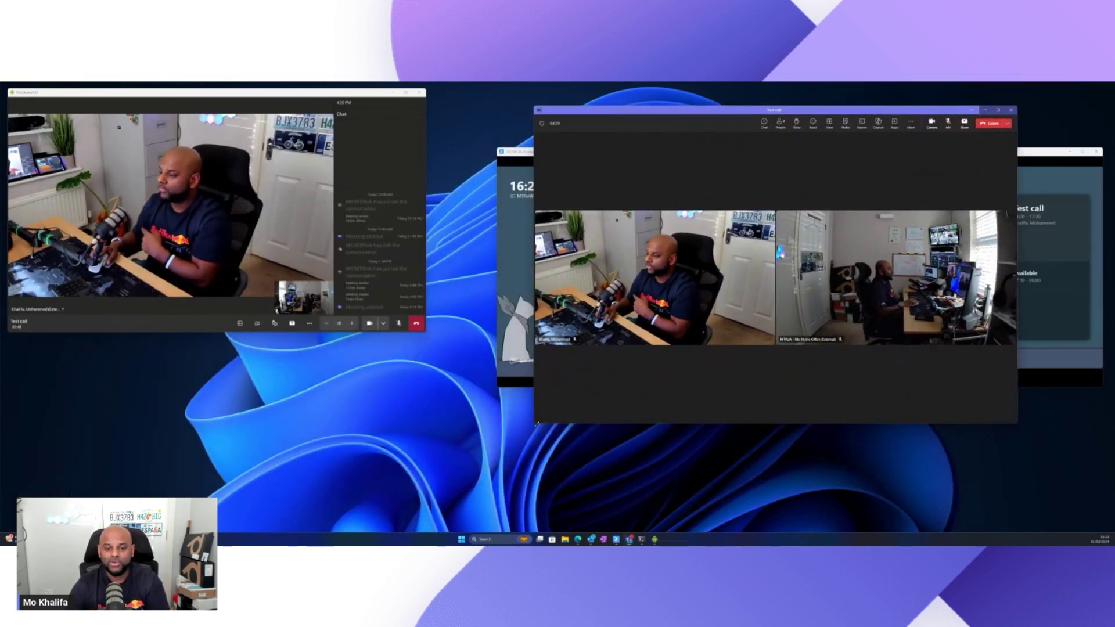
pyautogui.moveTo(536, 424); pyautogui.dragTo(468, 512)
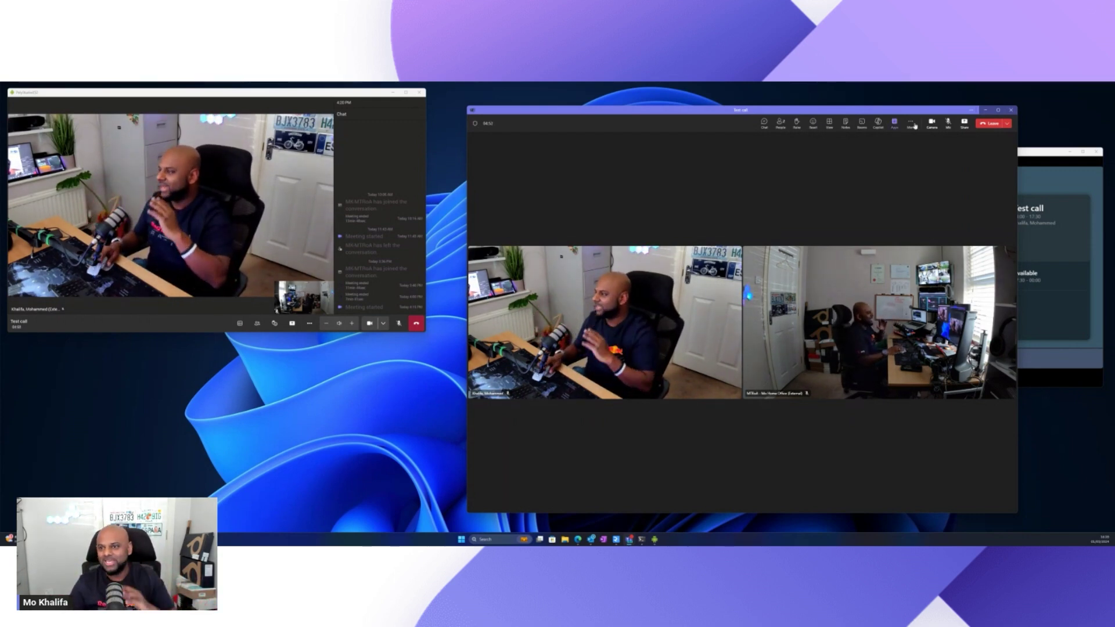
# Minimize the Teams call window and maximize the PolyStudio Android room window to fill the screen.
pyautogui.click(987, 110)
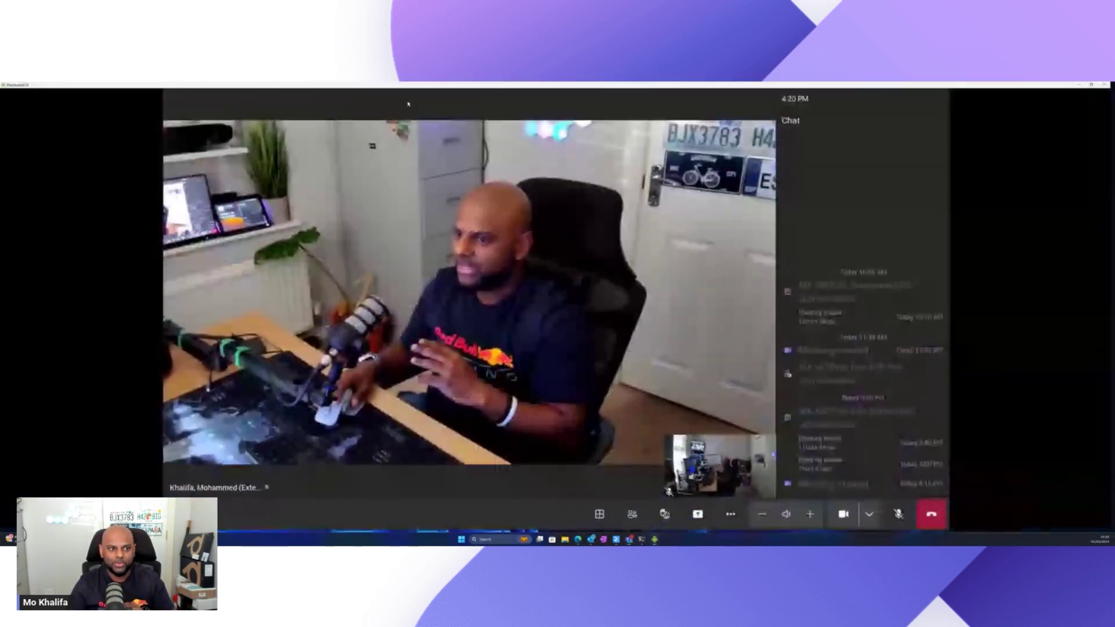
pyautogui.click(406, 92)
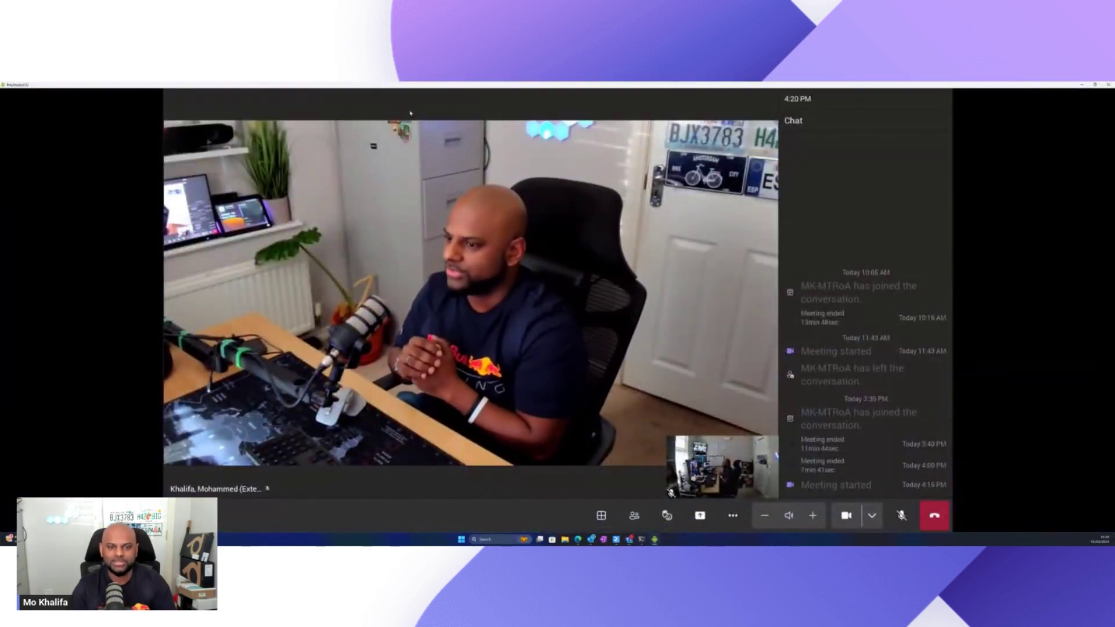